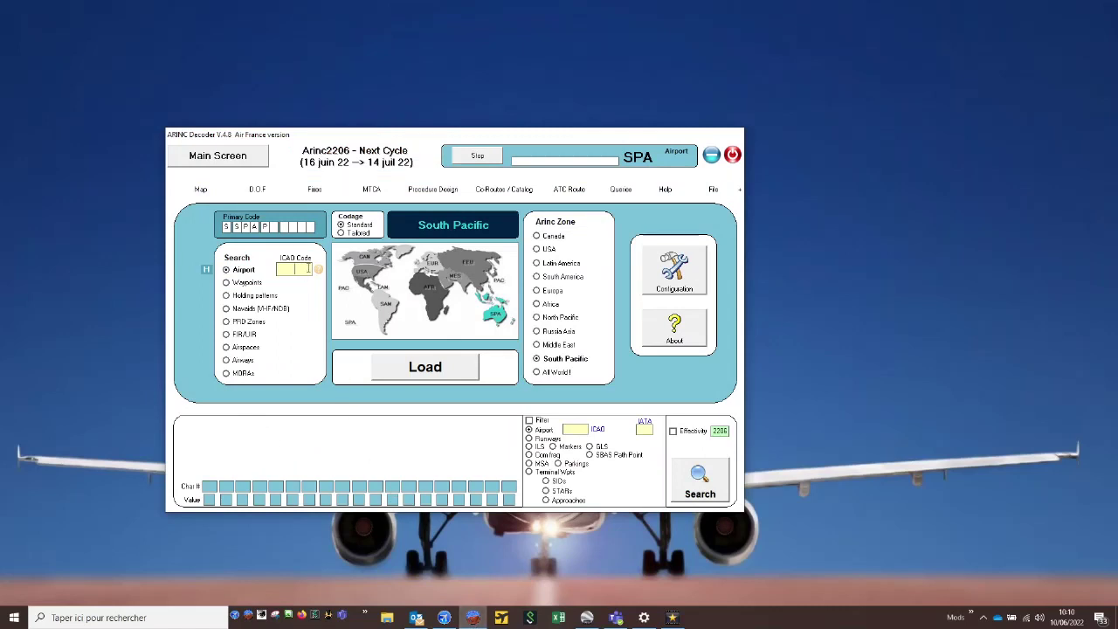
- Search the South Pacific data for airport YAYE and list its runways
text(YAYE)
key(Return)
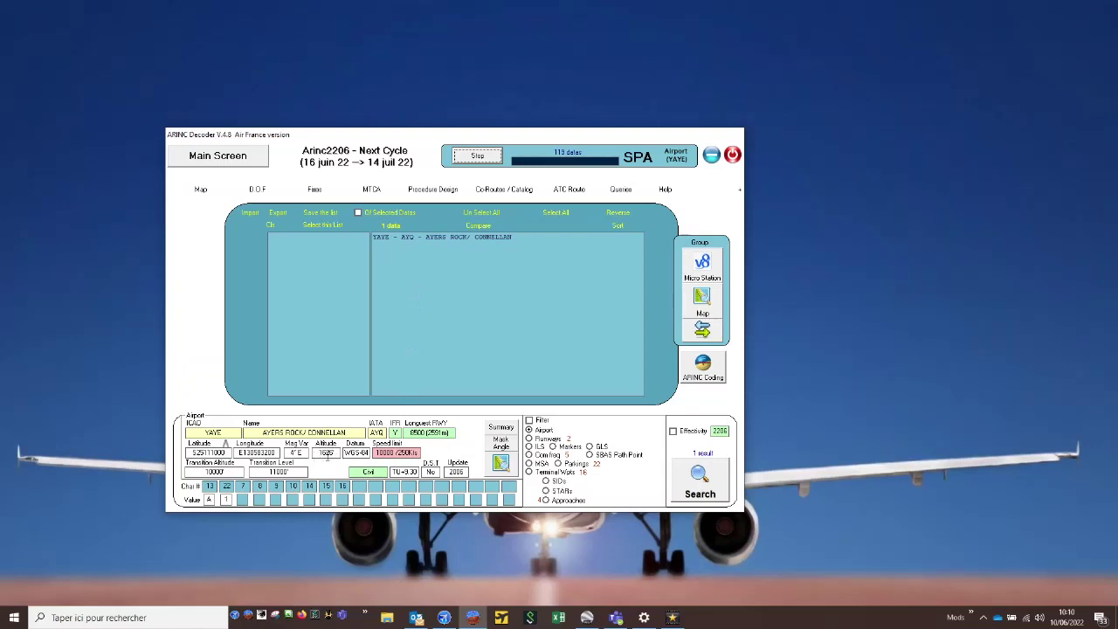
click(546, 438)
click(701, 494)
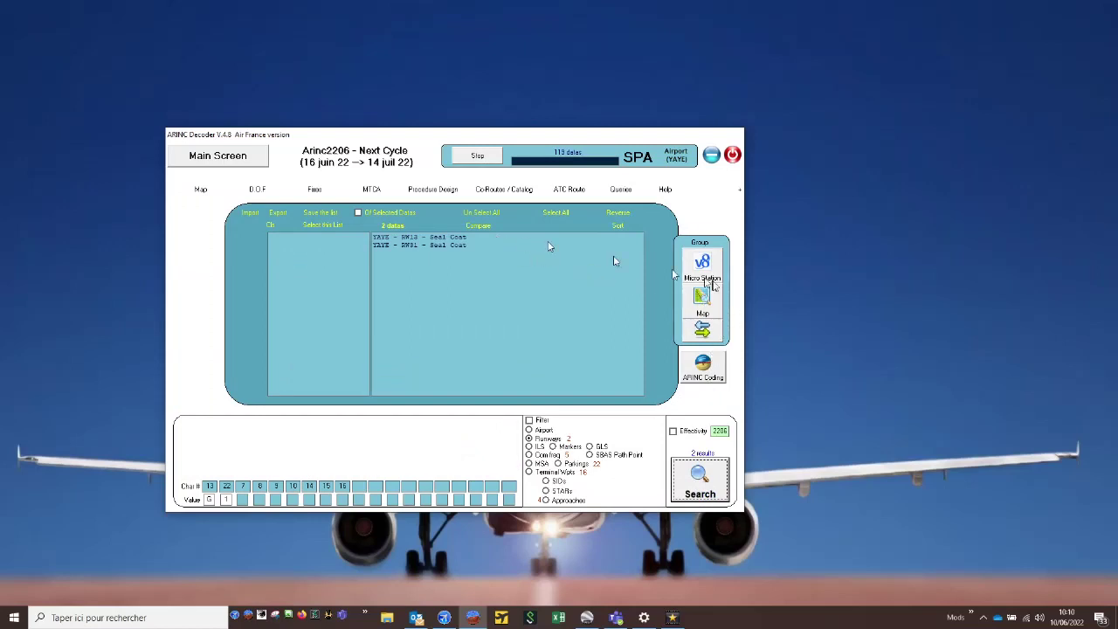
- Plot the two YAYE runways on the map
click(707, 304)
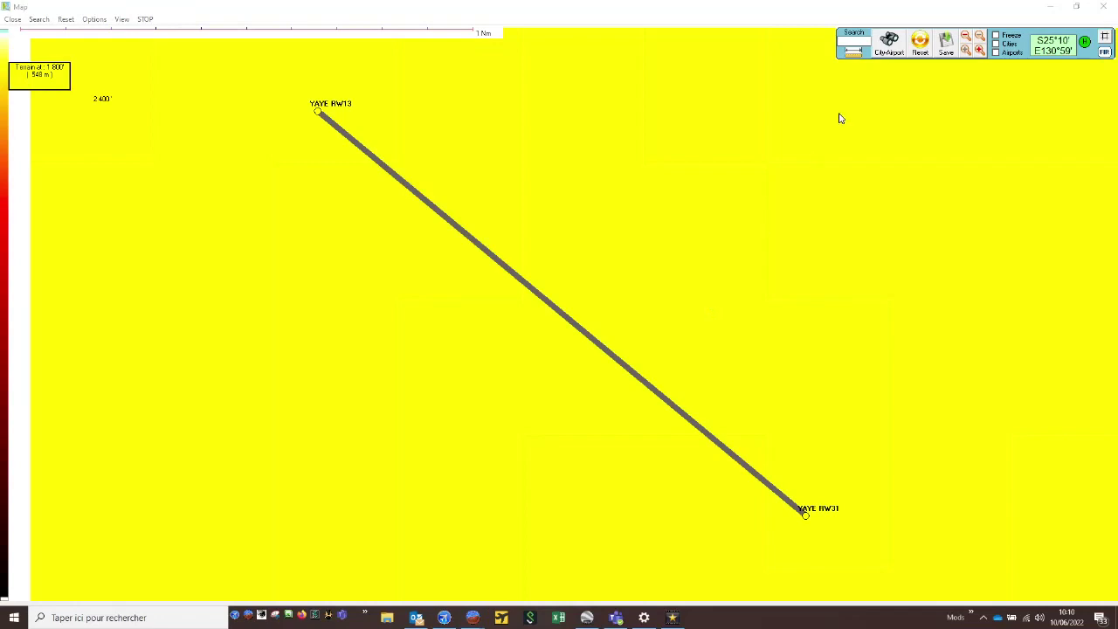
click(964, 36)
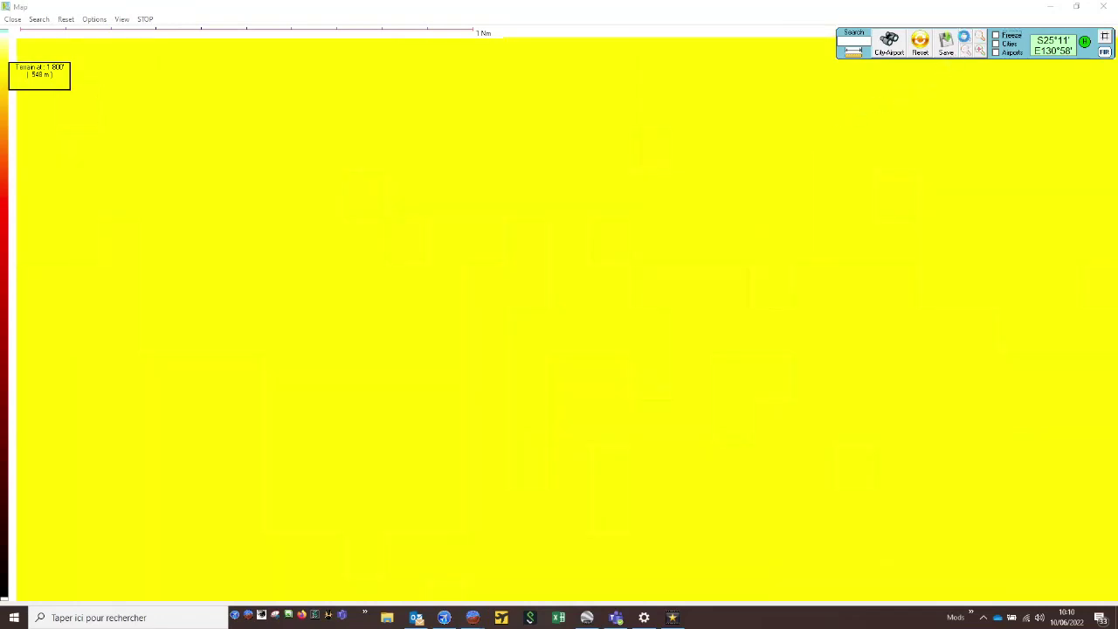
click(964, 37)
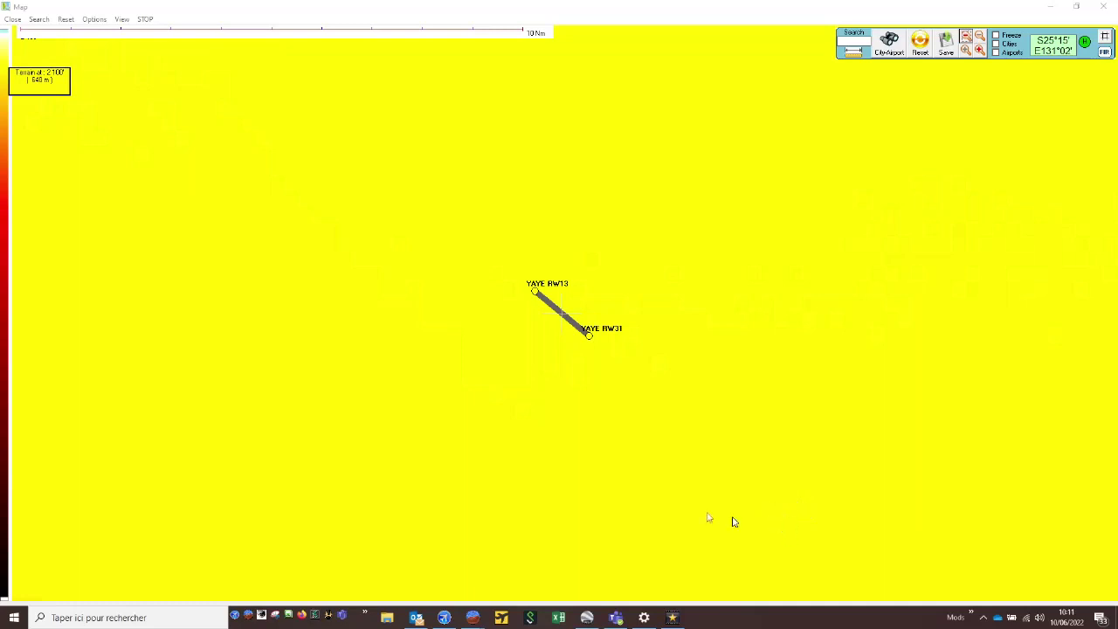
- Start a new procedure in Procedure Design and name it R31-V
mouse_move(472, 616)
click(414, 564)
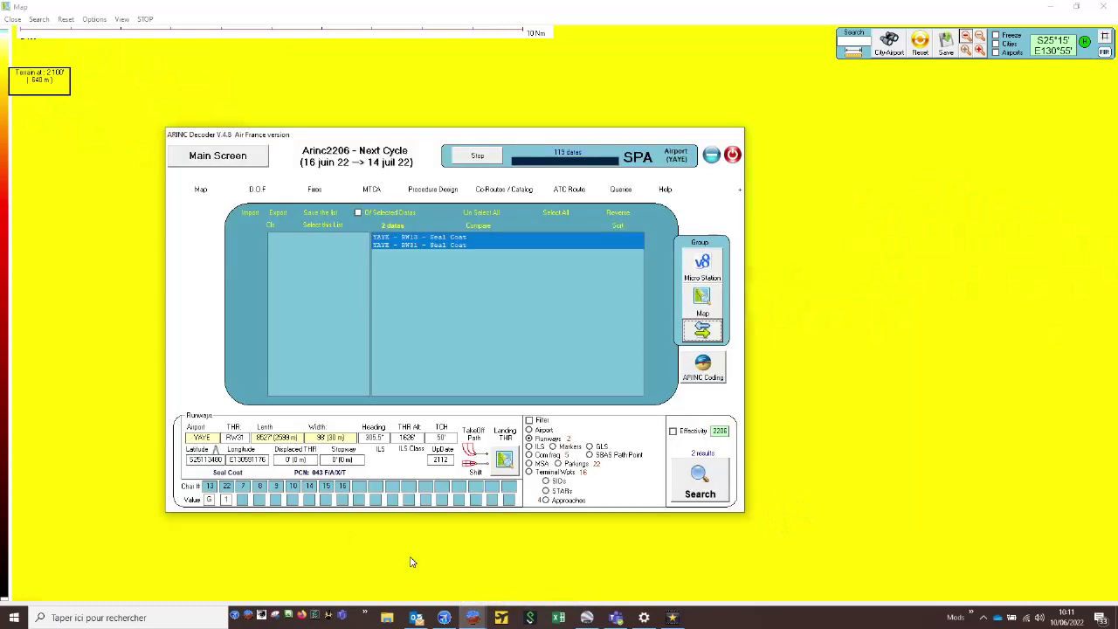
click(430, 192)
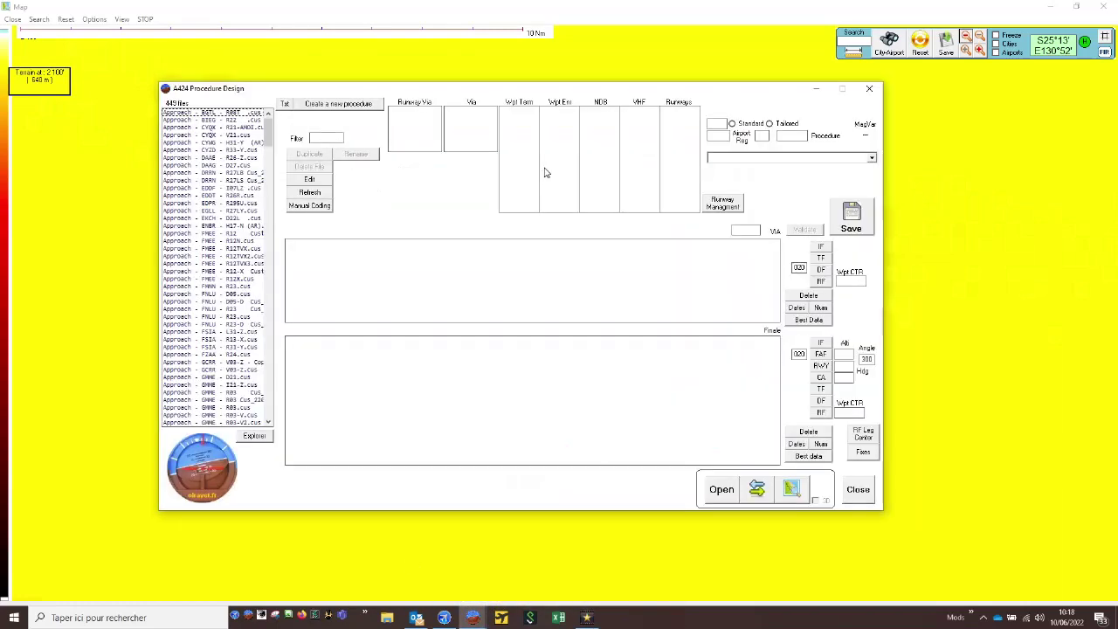
click(361, 106)
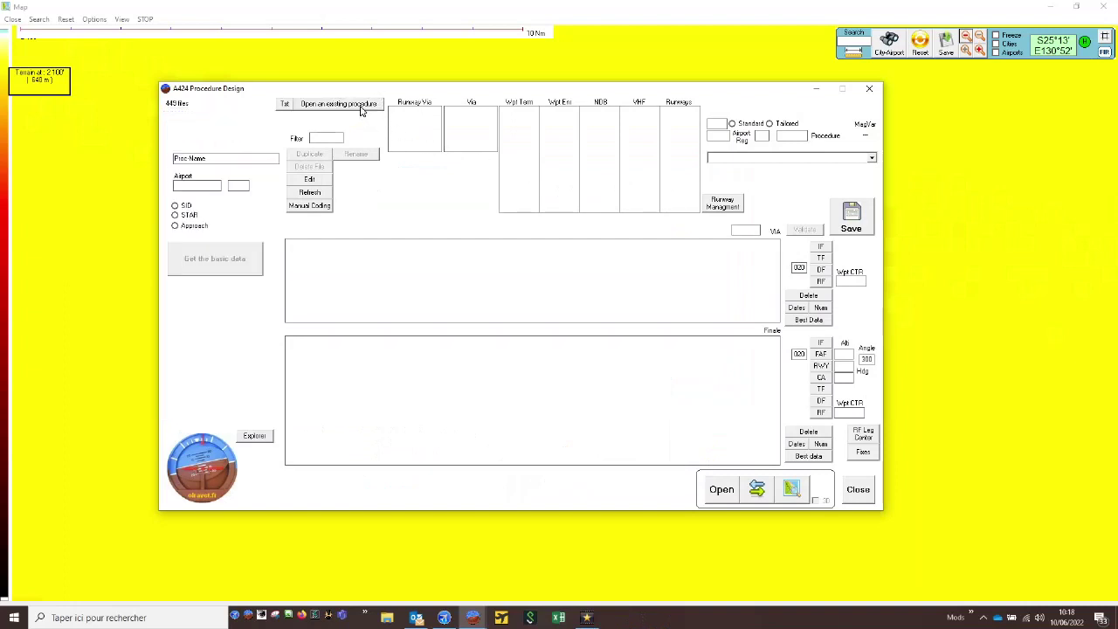
drag(217, 159, 105, 163)
text(F)
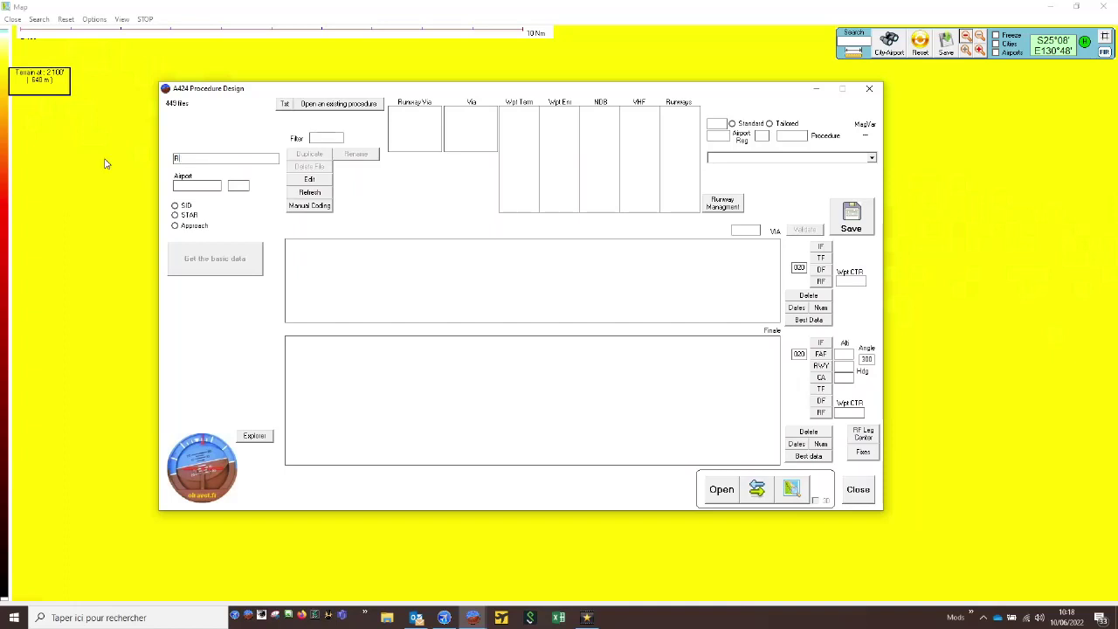
text(31-V)
- Define the procedure as an approach for airport YAYE, get its basic data and accept the file name Approach - YAYE - R31-V
click(206, 185)
text(YAYE)
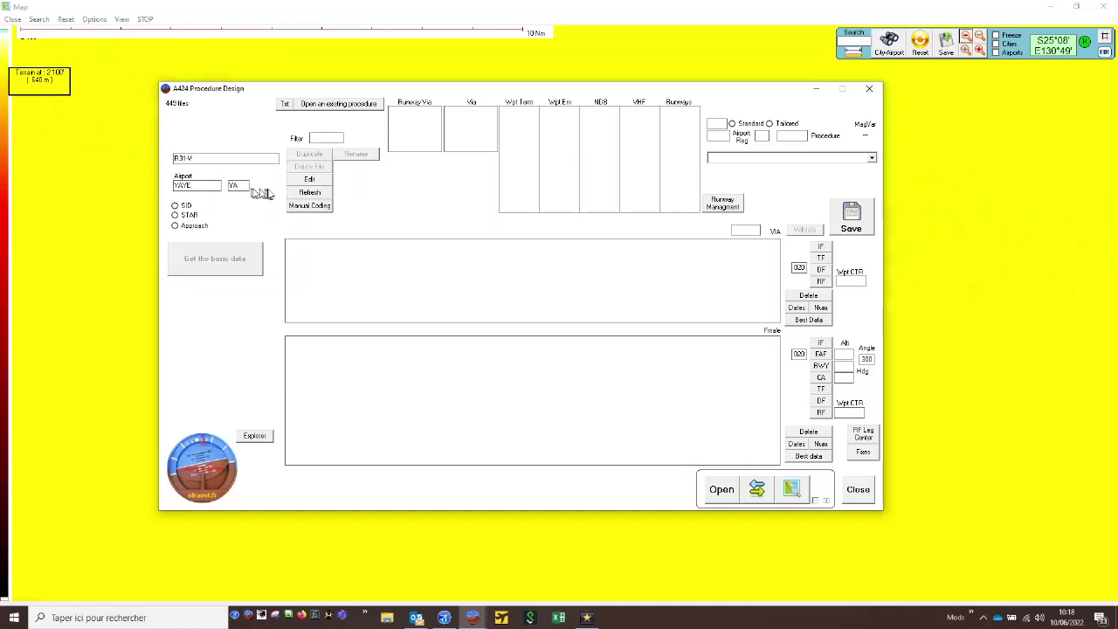
click(191, 226)
click(218, 255)
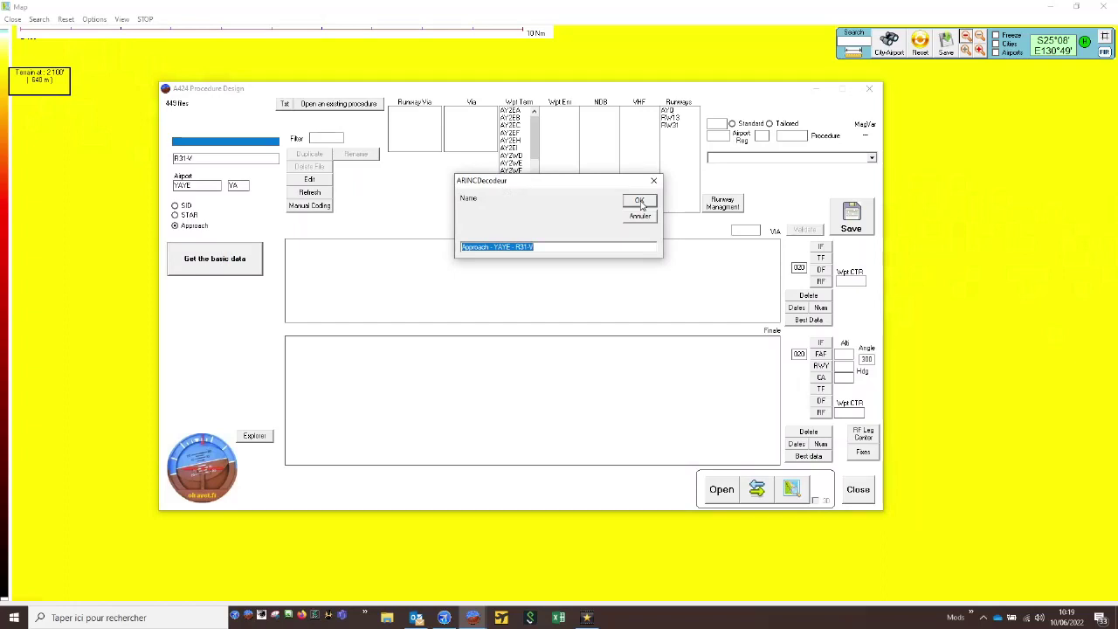
click(639, 201)
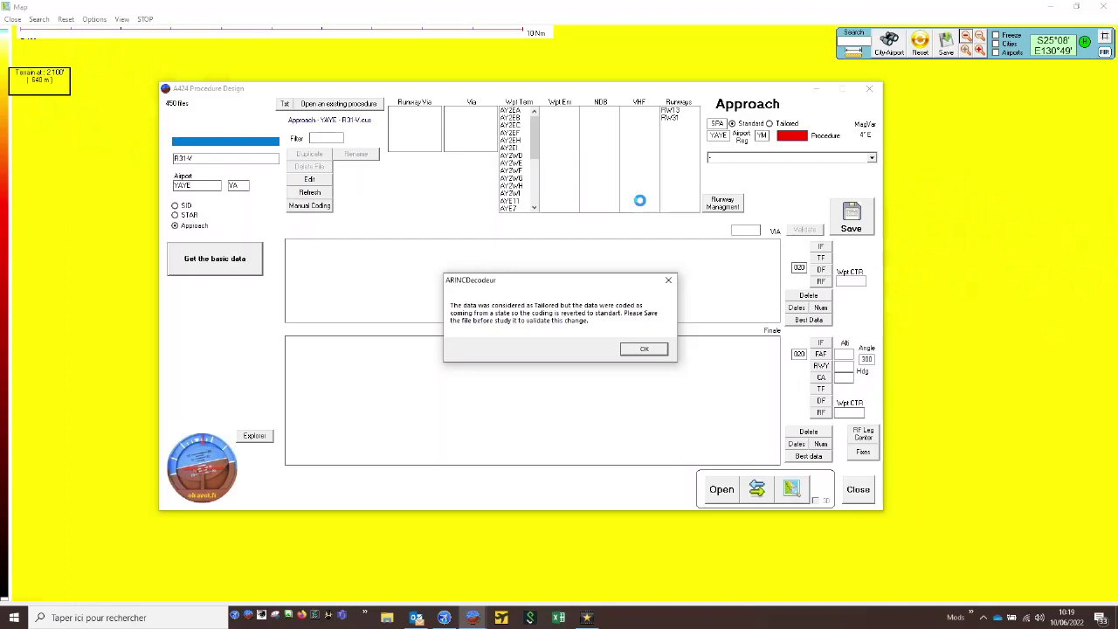
click(644, 349)
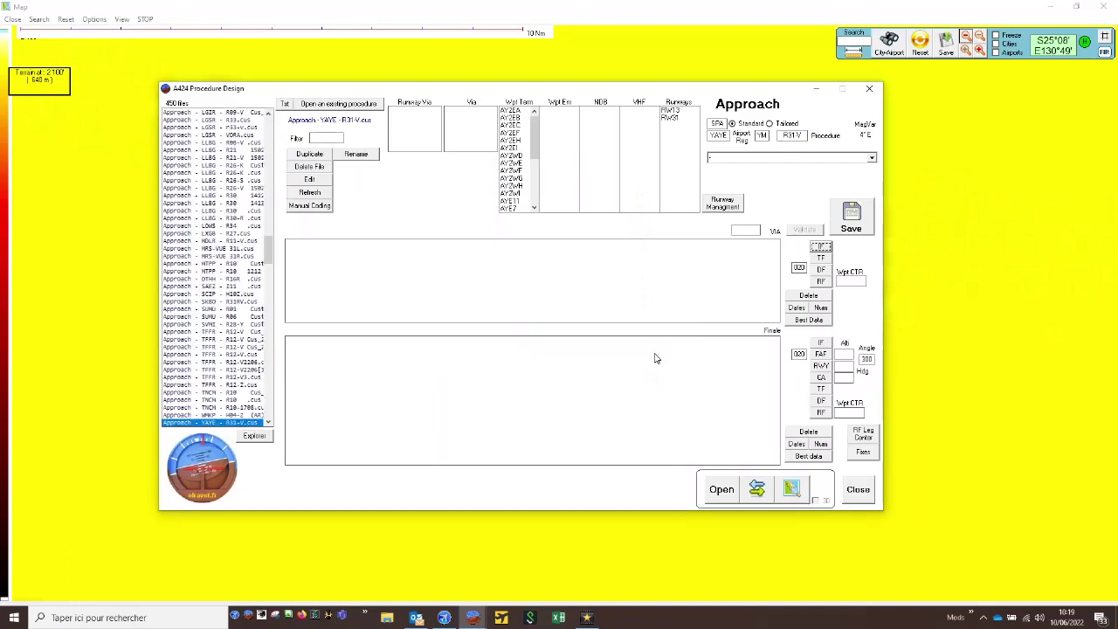
- Open the Approach - YAYE - R31-V file and move the Procedure Design window clear of the runways on the map
double_click(235, 424)
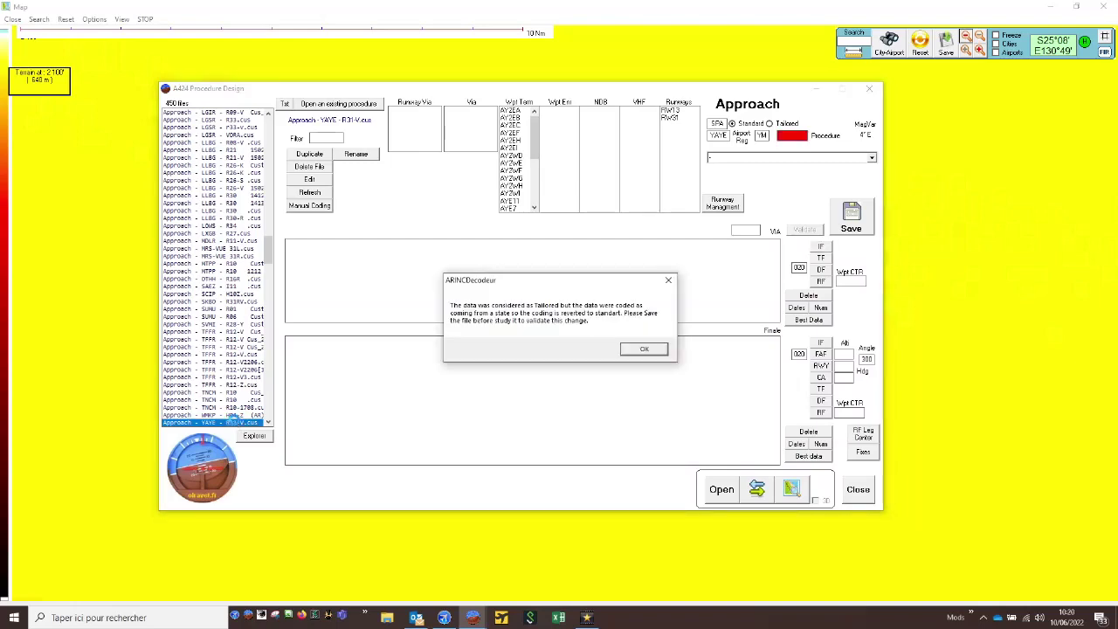
key(Return)
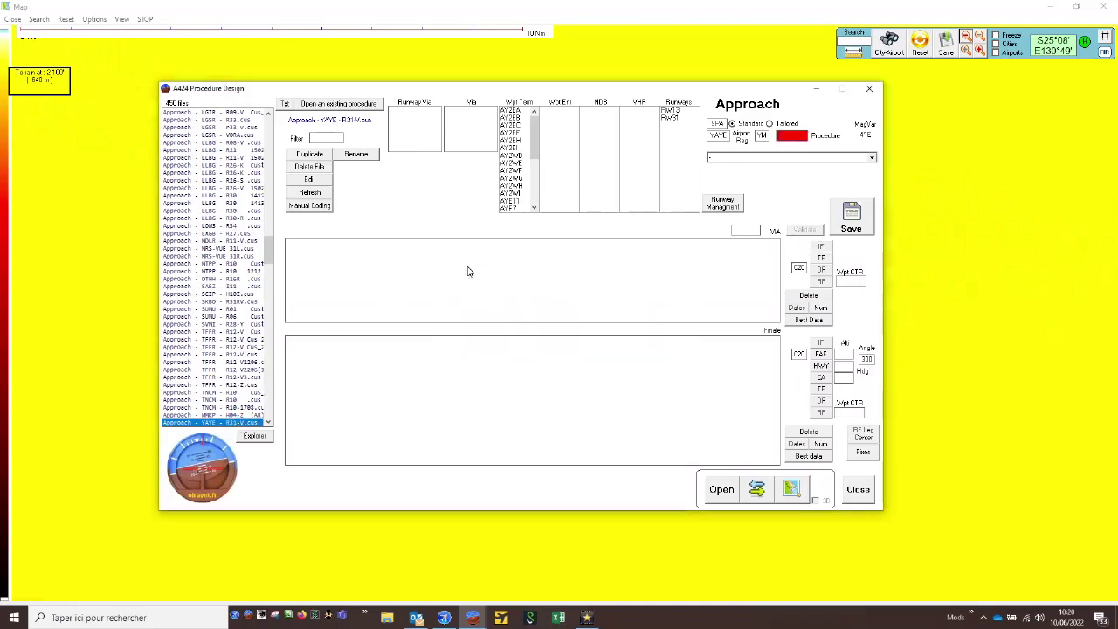
drag(554, 89, 410, 295)
click(818, 131)
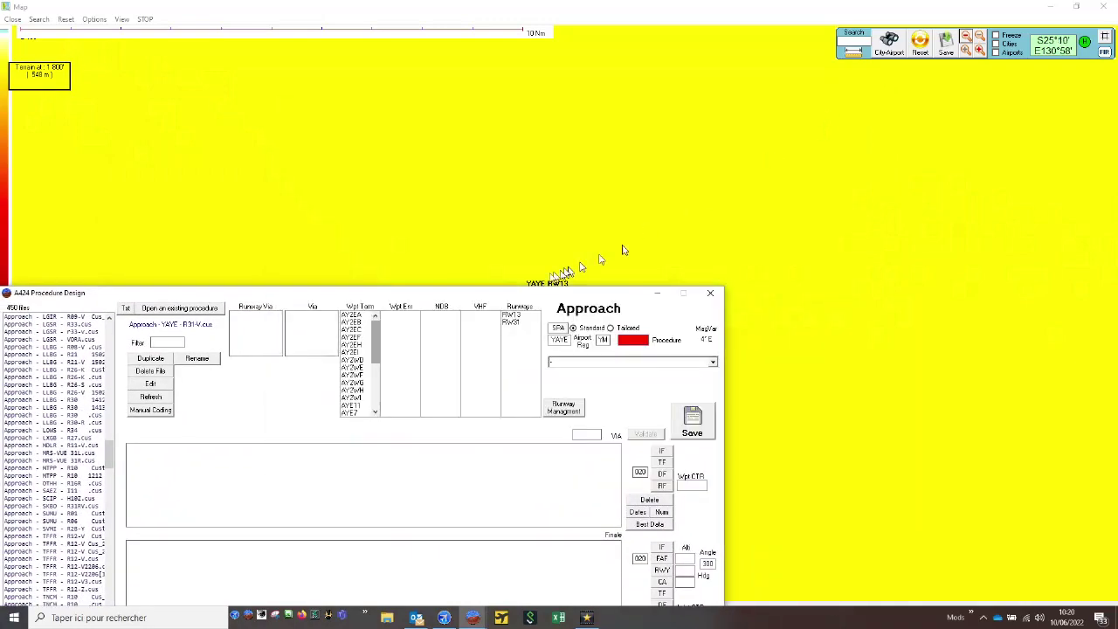
drag(524, 294, 293, 154)
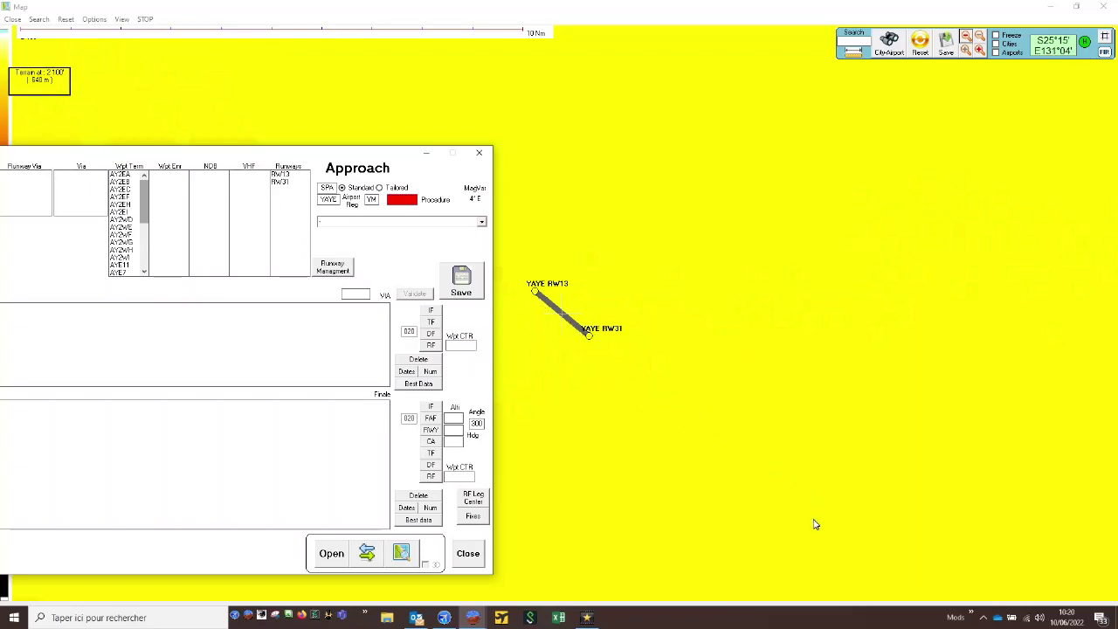
drag(258, 153, 291, 143)
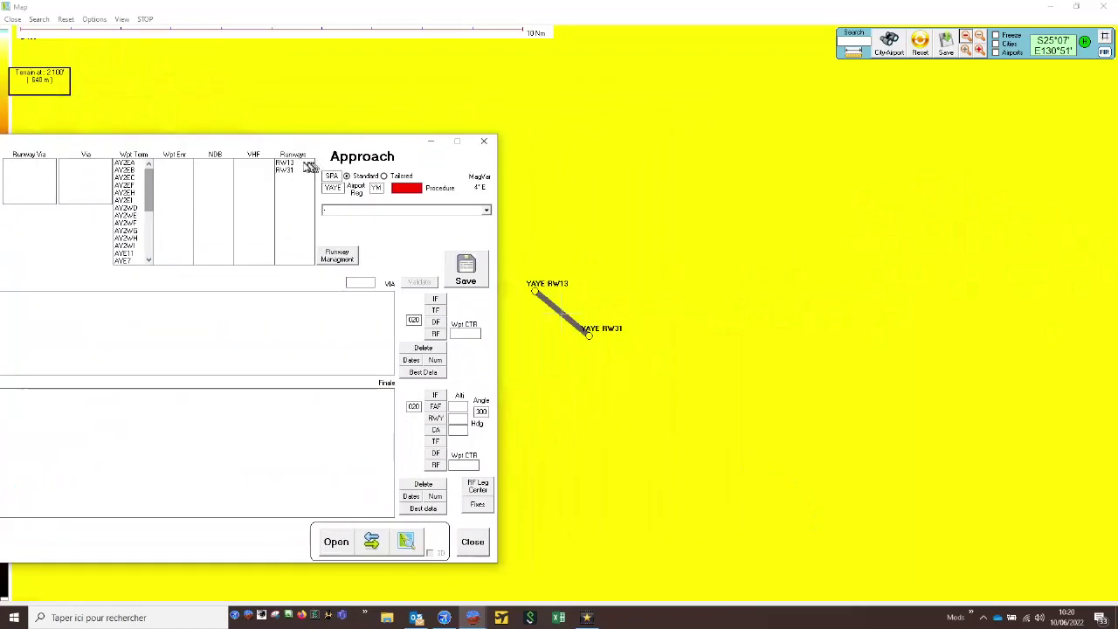
- Load RW13 as the From point and RW31 as the To point in Track & Distances
click(302, 164)
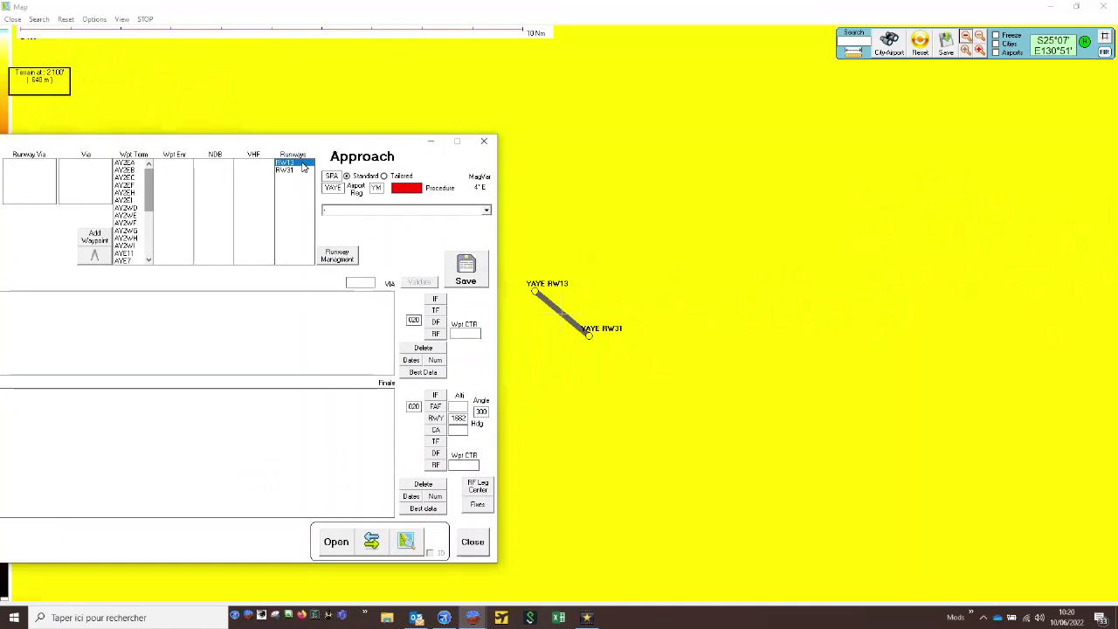
click(94, 256)
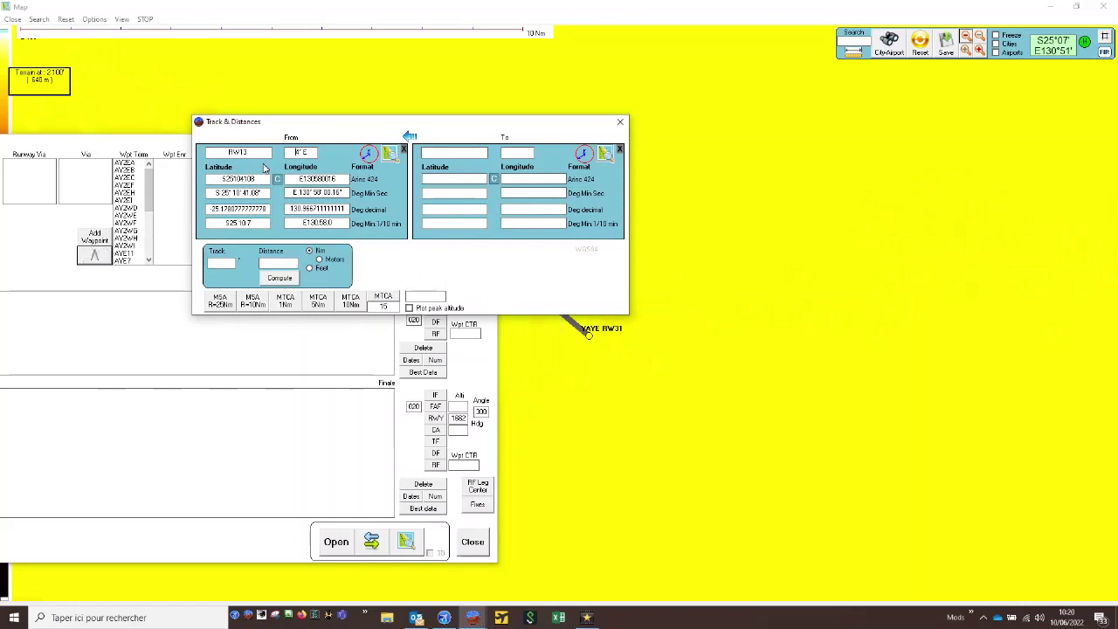
drag(393, 123, 278, 262)
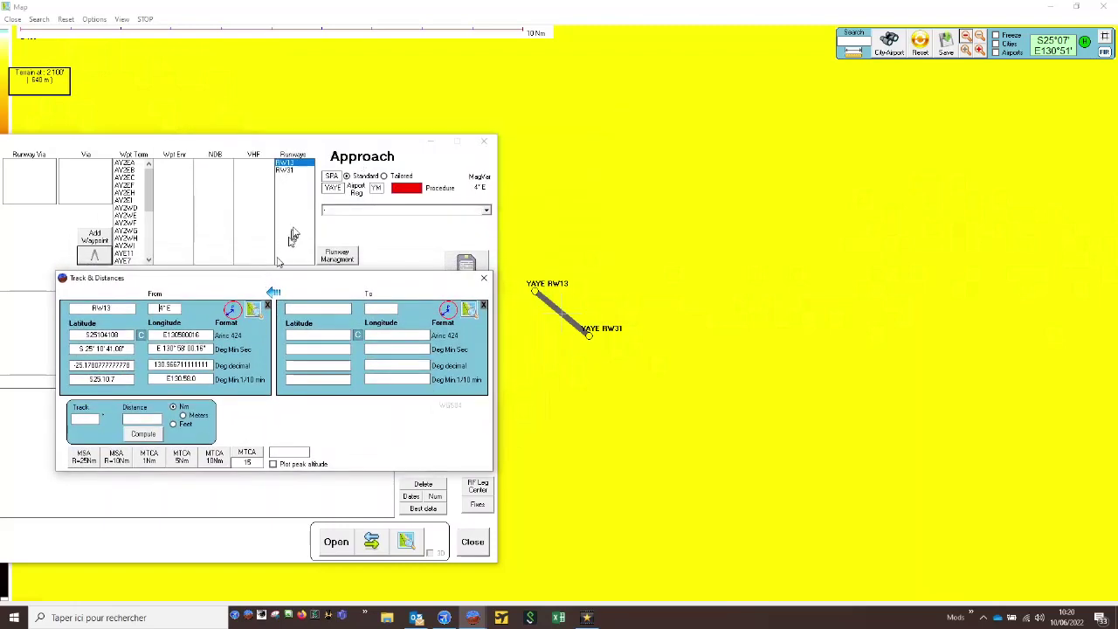
click(291, 171)
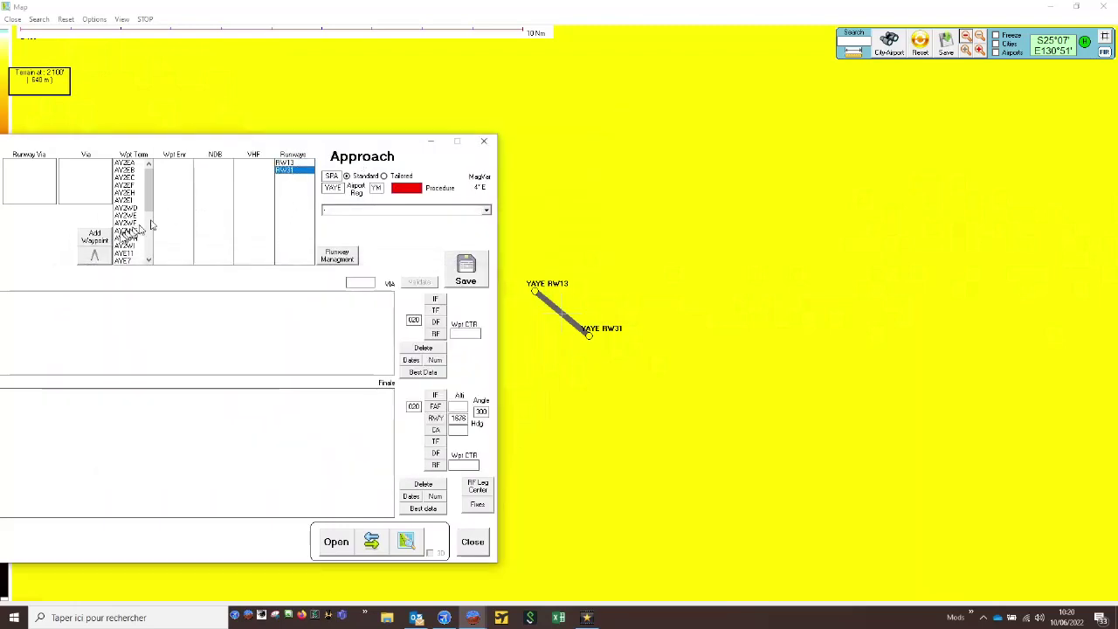
click(103, 252)
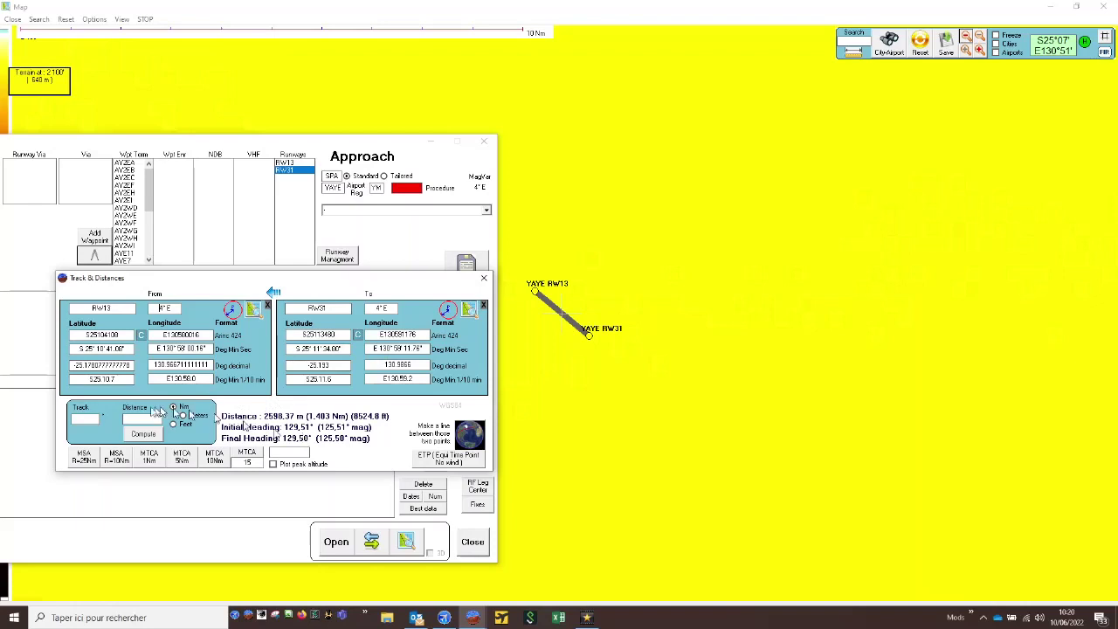
- Set the track from the runway to 129.51° in Track & Distances
click(91, 420)
text(129.50)
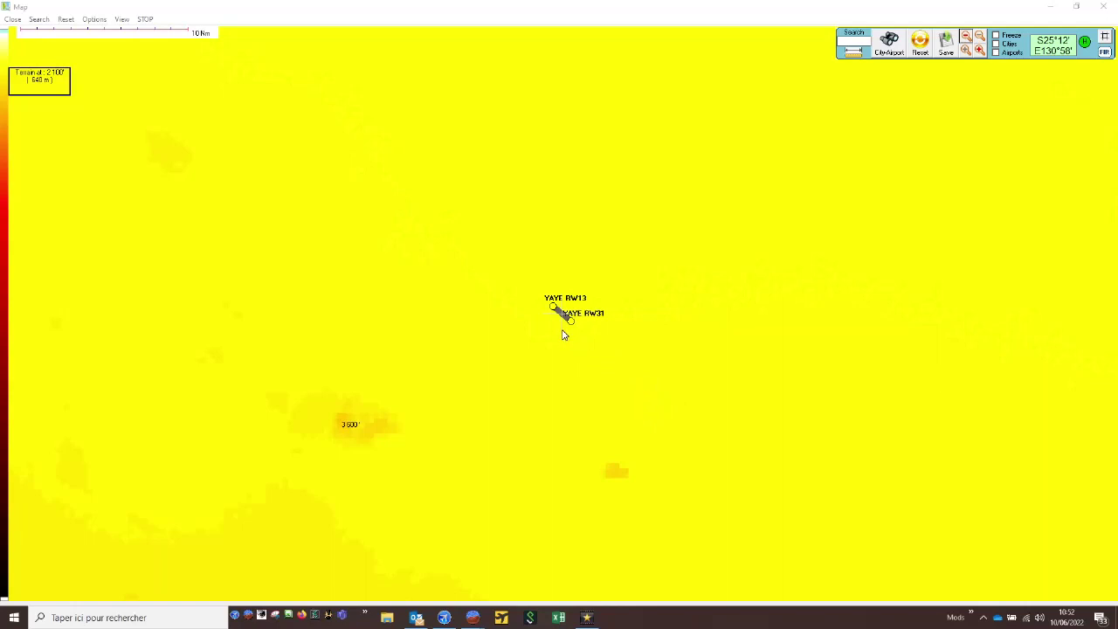
- Switch to the Windows Calculator and subtract 1676 from 3000
key(super+e)
click(778, 379)
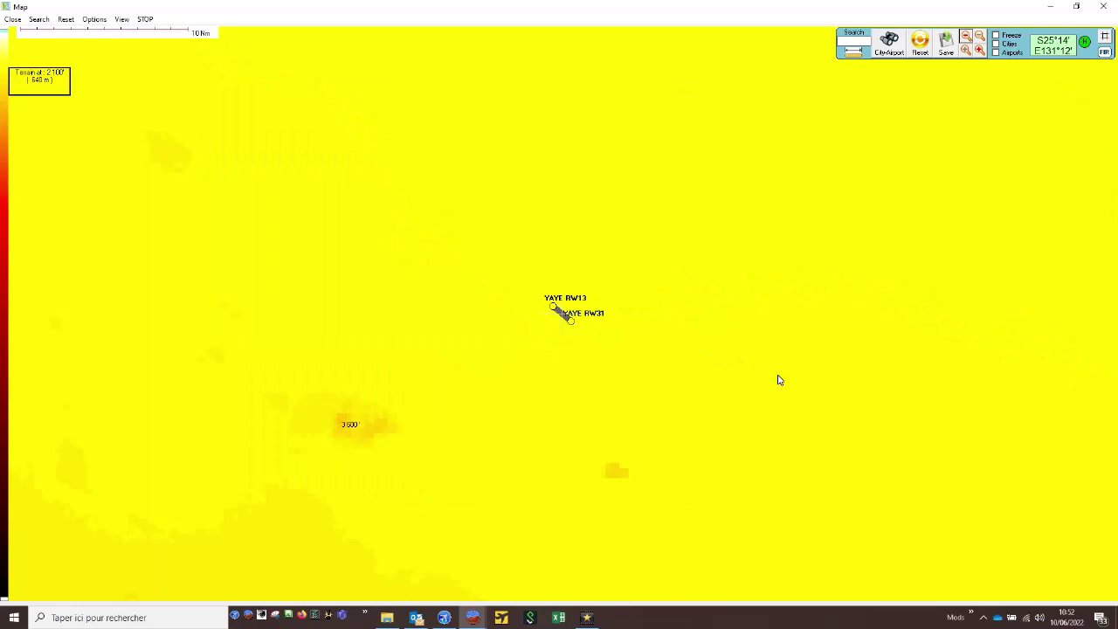
key(super+r)
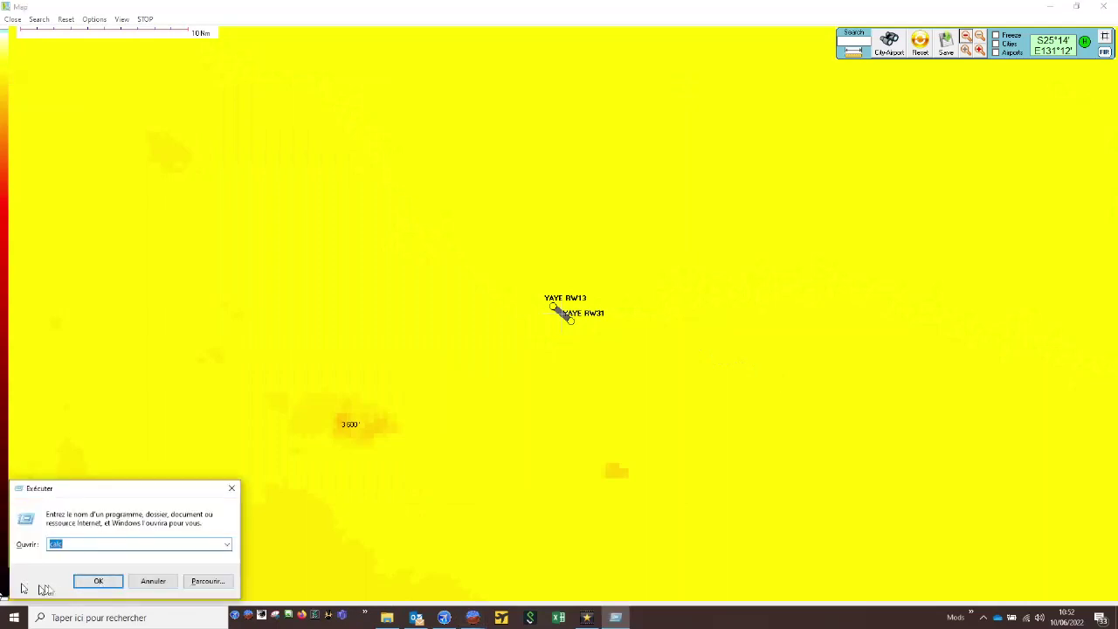
click(98, 581)
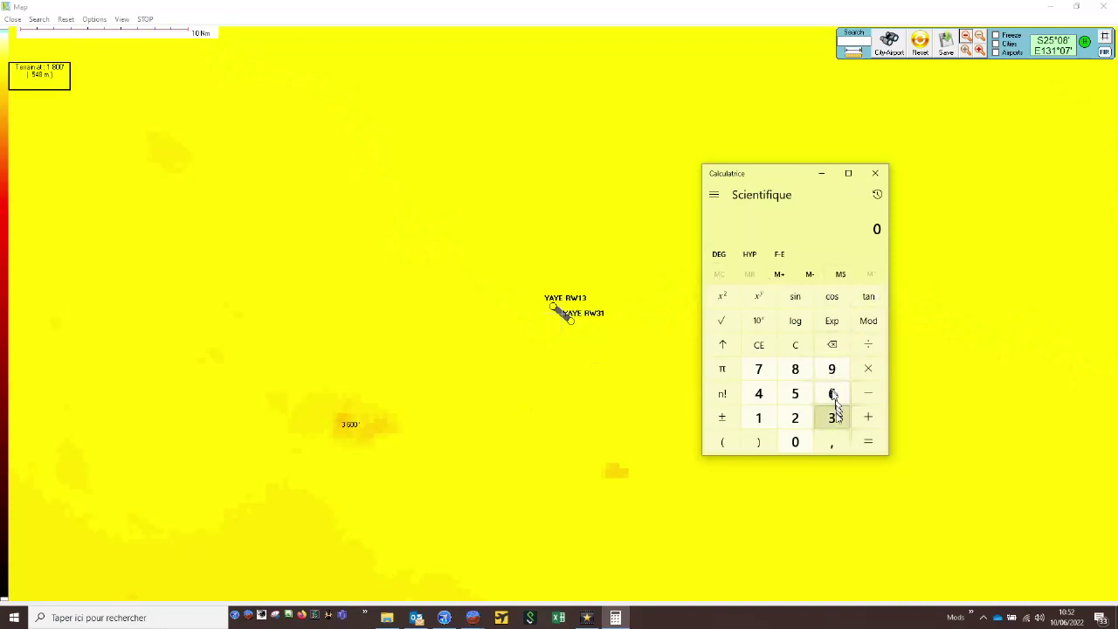
click(834, 416)
double_click(798, 442)
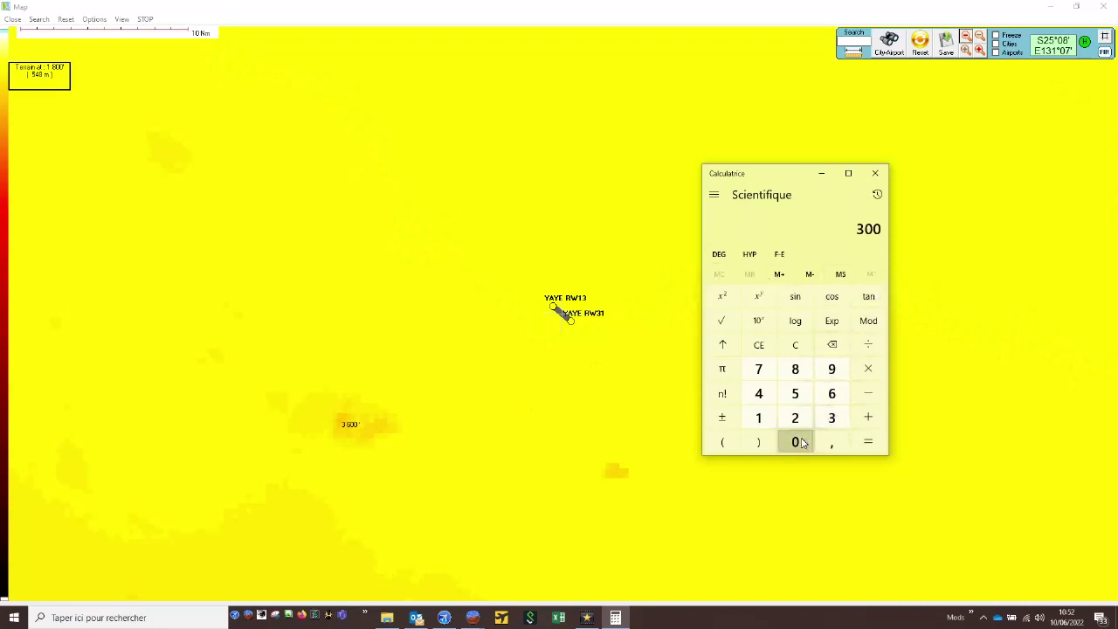
click(798, 441)
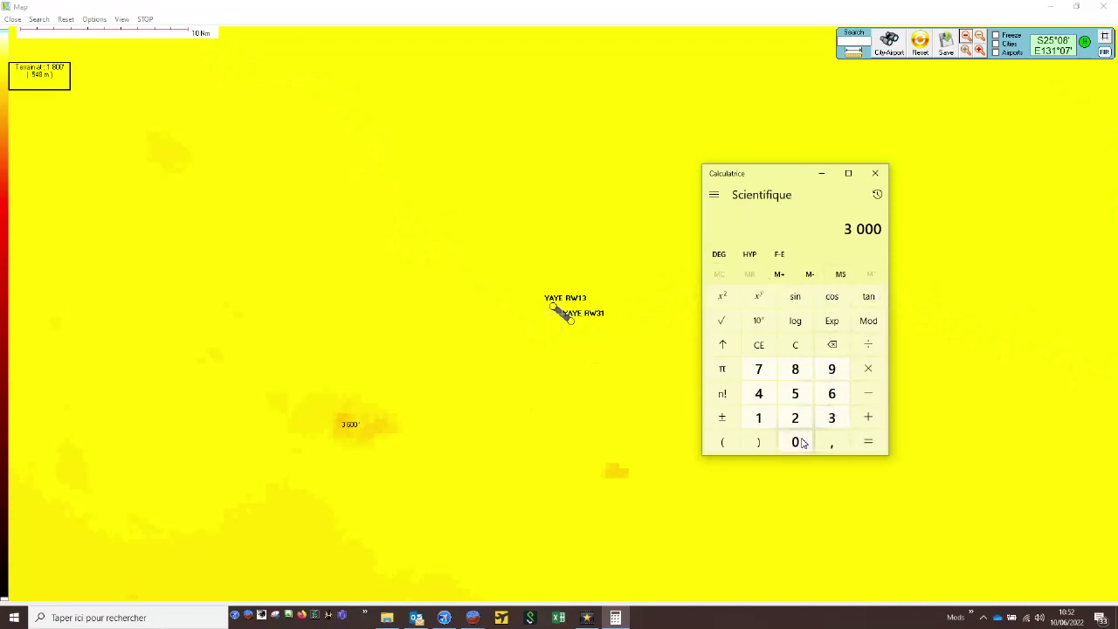
click(868, 395)
click(766, 423)
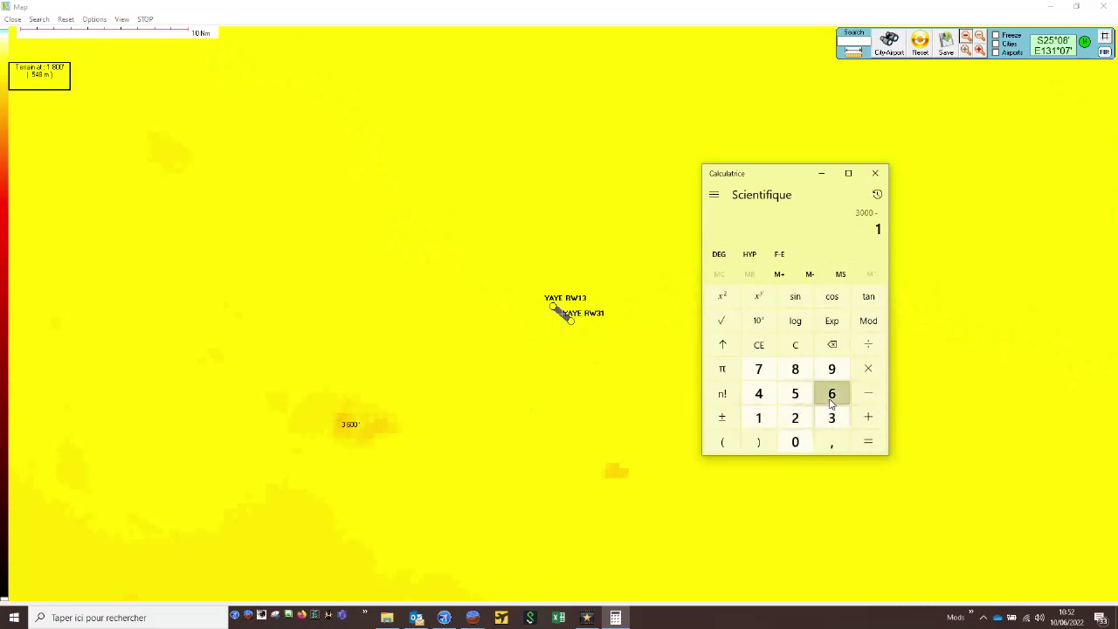
click(831, 394)
click(768, 373)
click(832, 393)
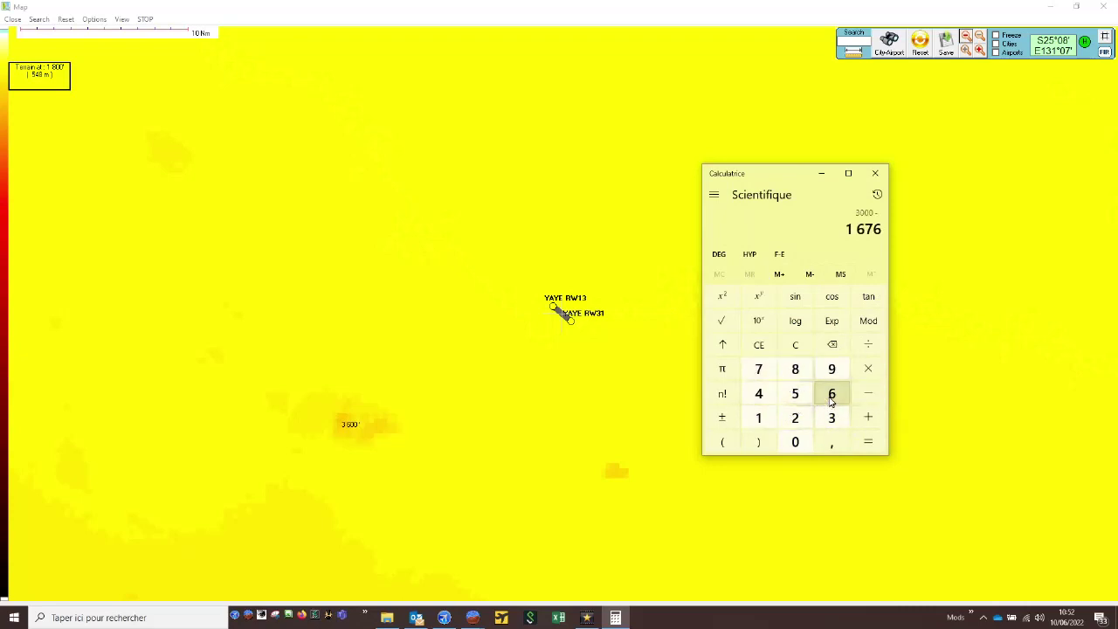
click(868, 447)
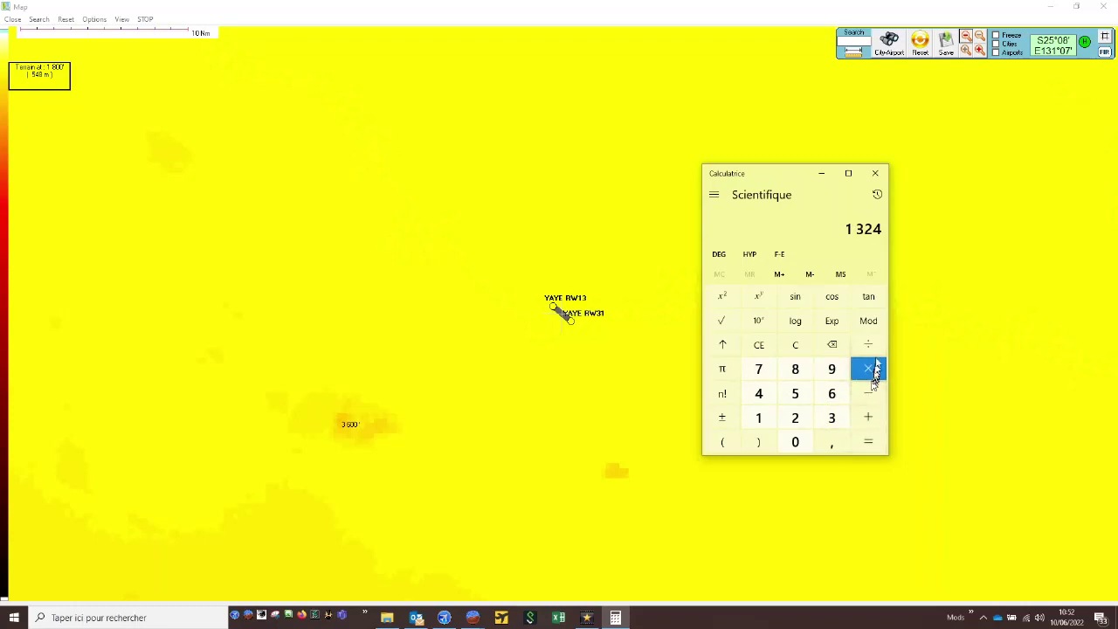
- Divide the calculated height difference by 318 to get the distance
click(868, 417)
click(831, 418)
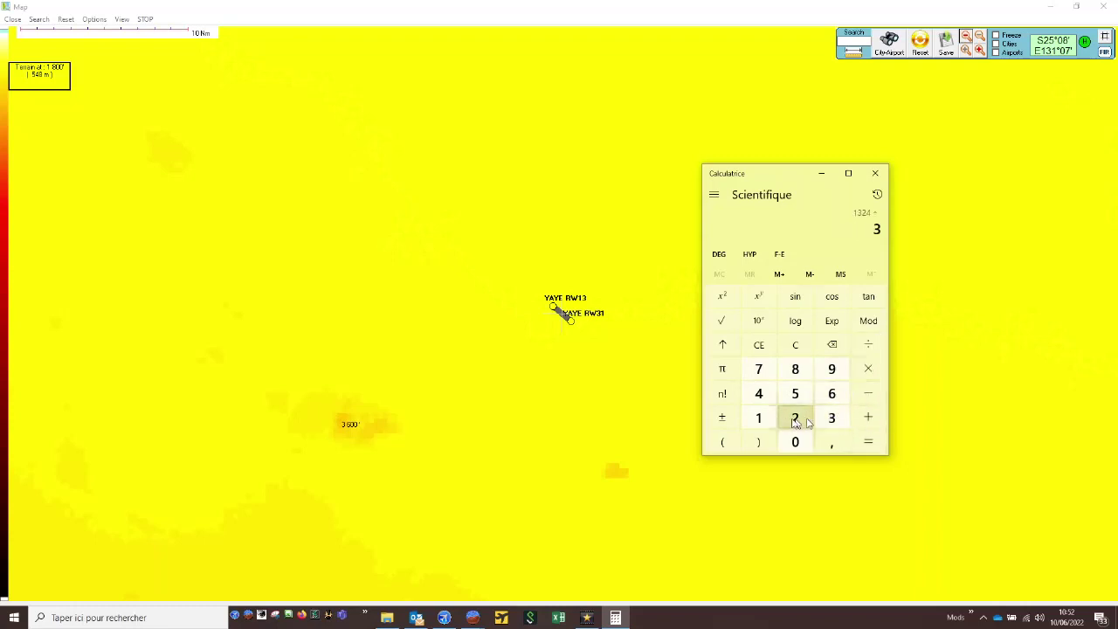
click(758, 417)
click(795, 370)
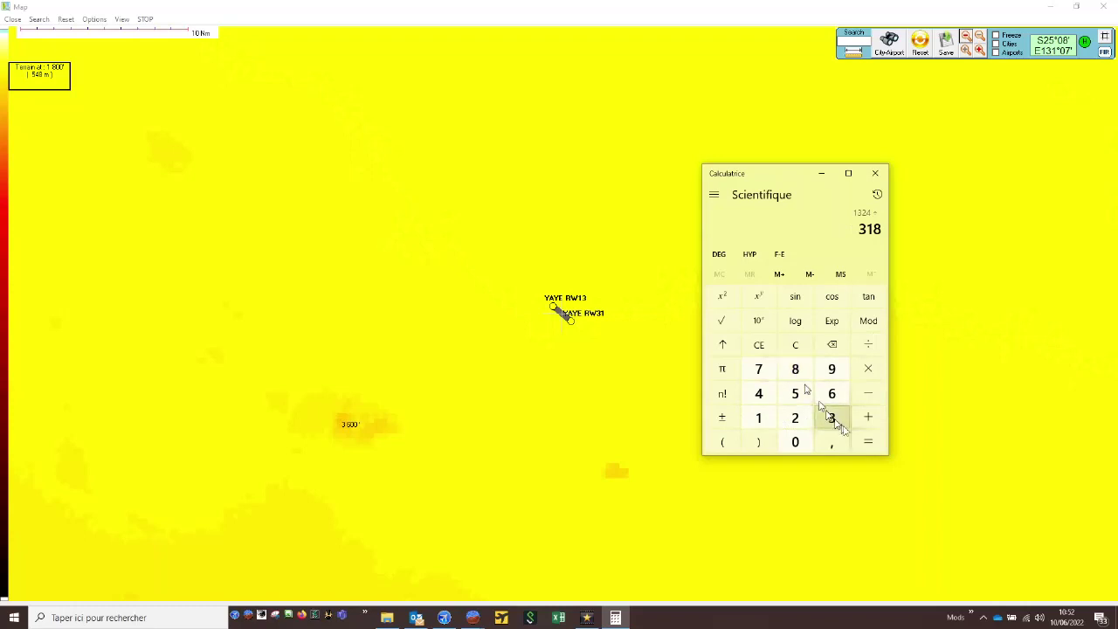
click(861, 443)
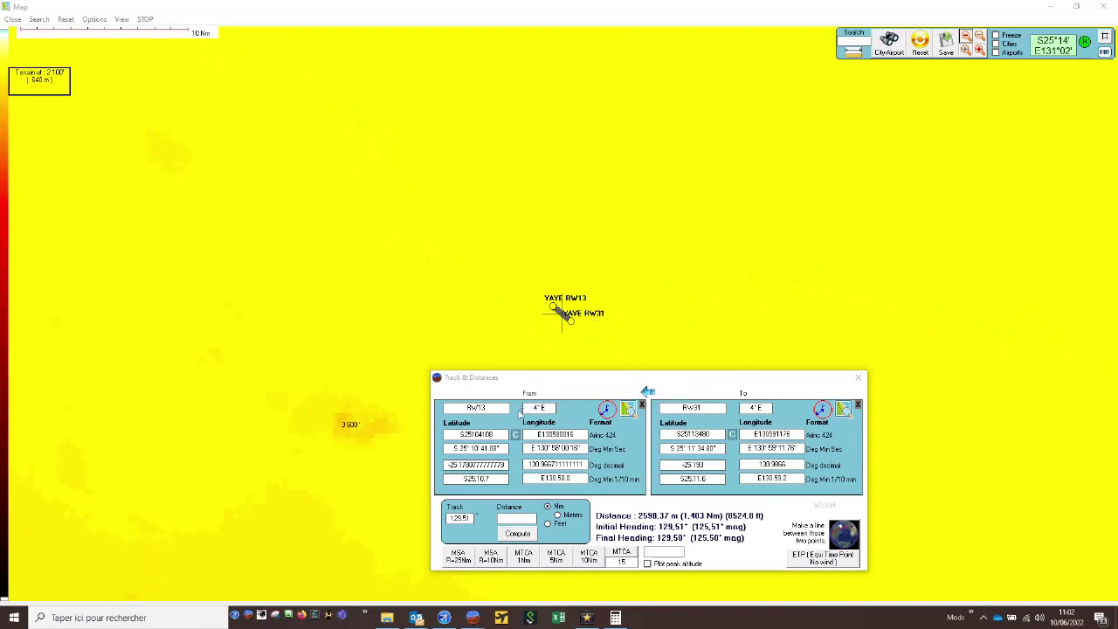
- Make RW31 the From point in Track & Distances and compute the point 4.16 Nm away on the 129.51° track
click(648, 393)
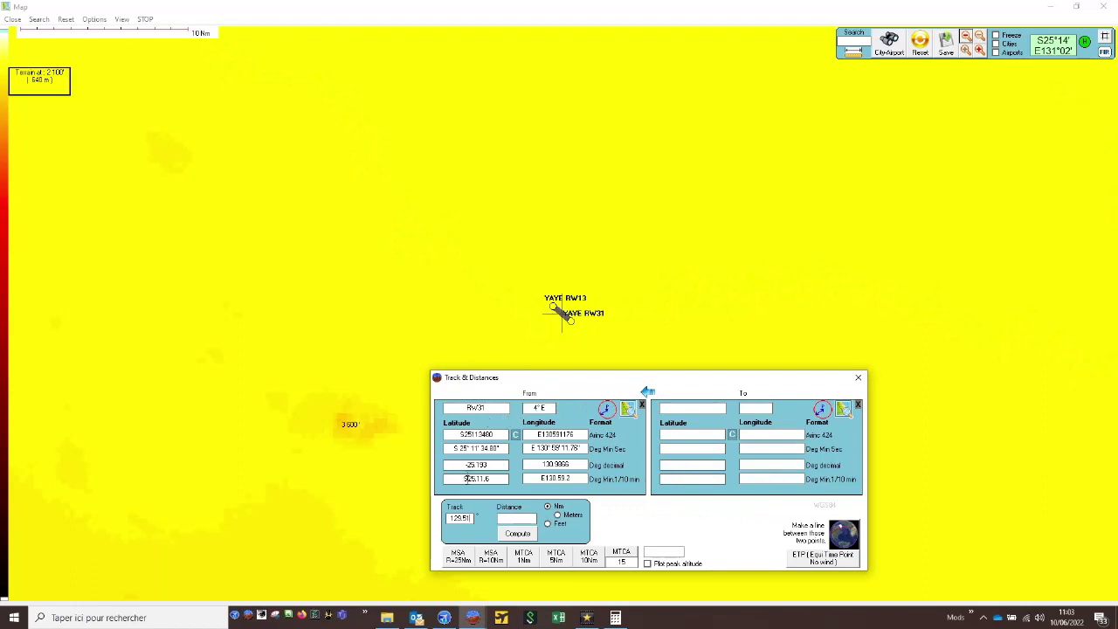
click(511, 519)
text(4)
text(.18)
click(518, 534)
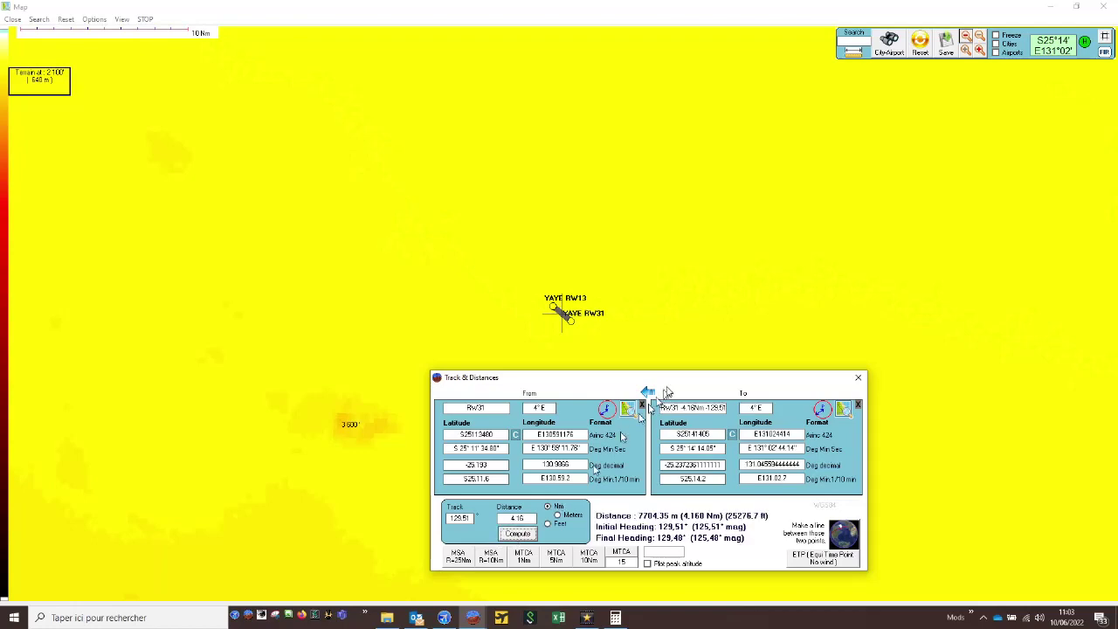
- Plot the computed 4.16 Nm point on the map and copy its coordinates
drag(681, 384, 320, 353)
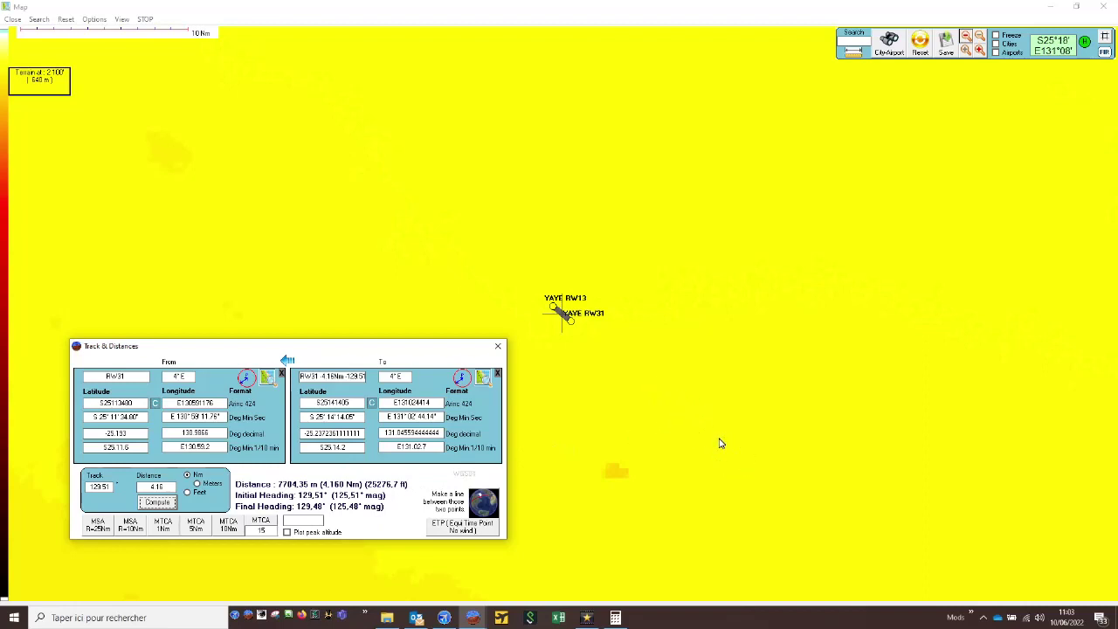
click(996, 35)
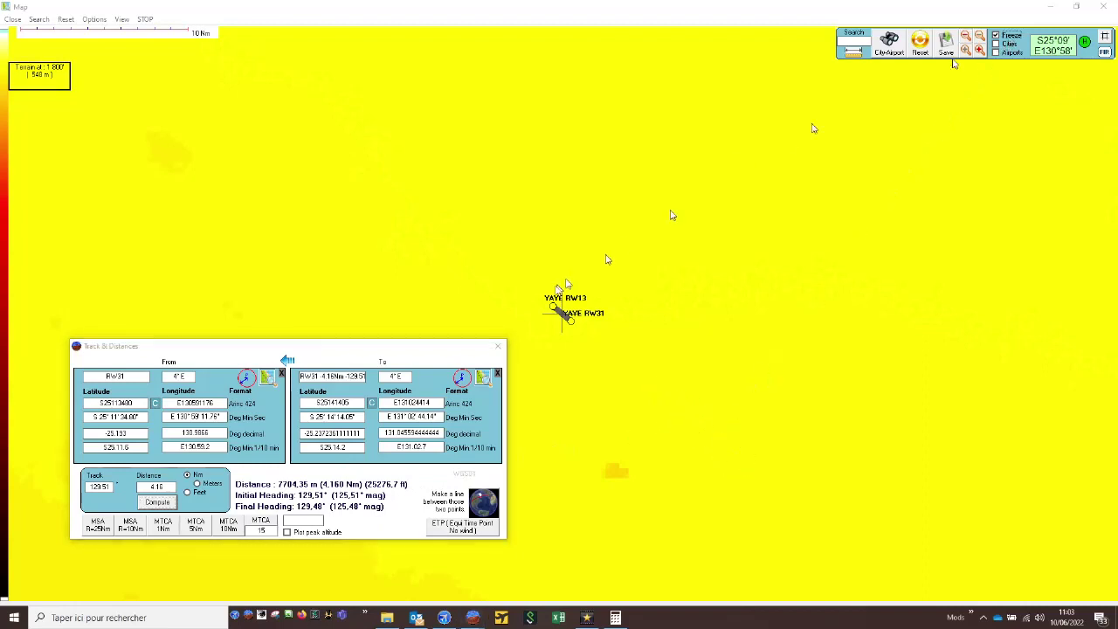
click(486, 386)
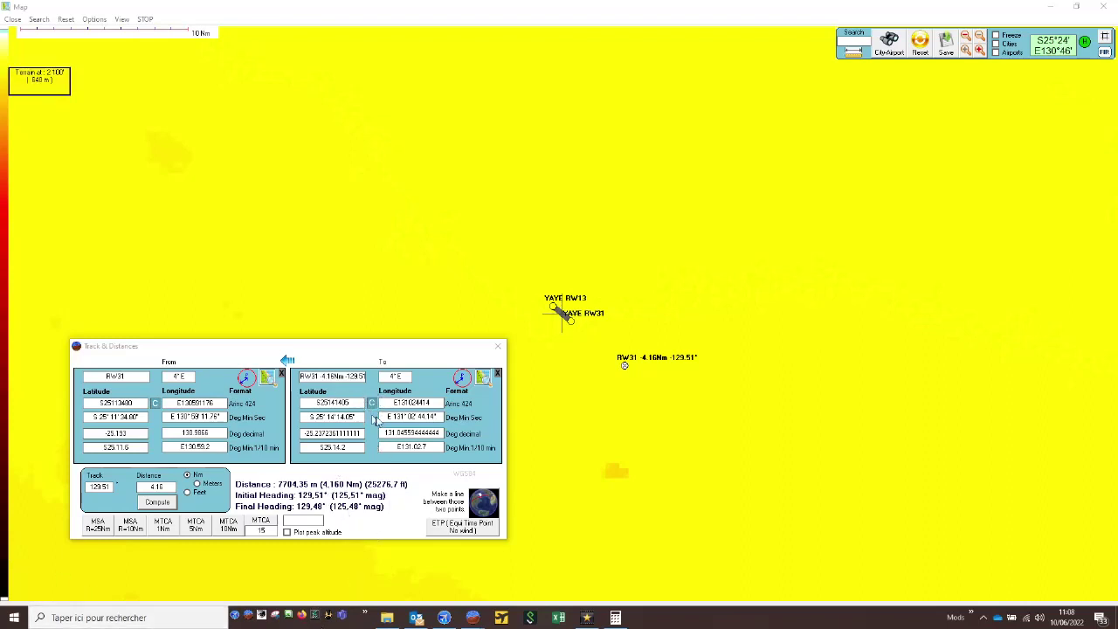
click(370, 407)
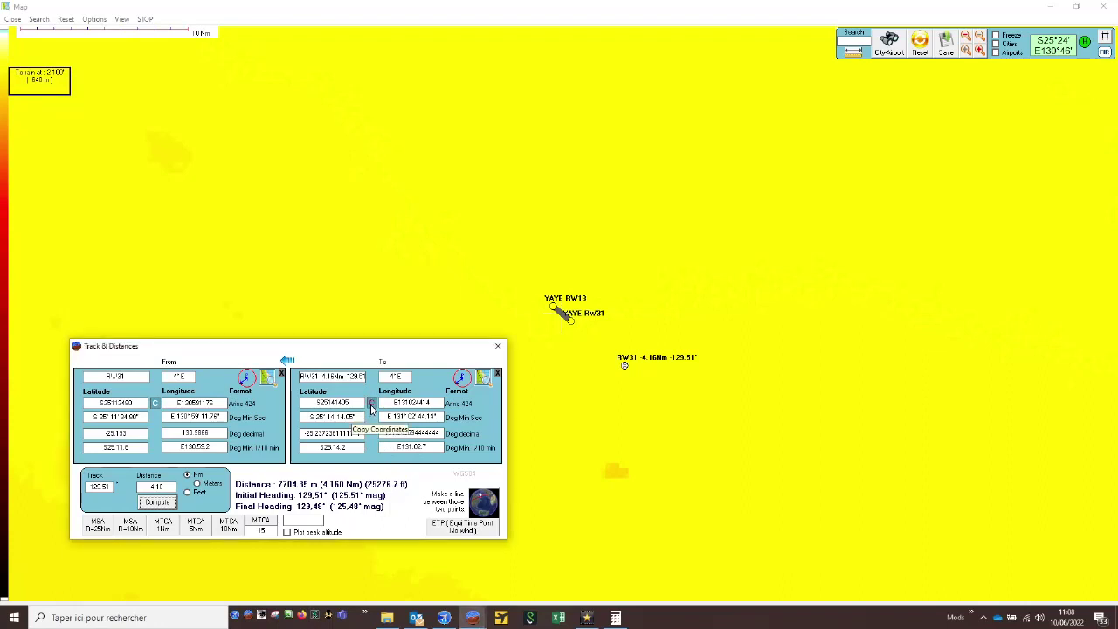
- In A424 Procedure Design, add a terminal waypoint named FAF with the copied coordinates and select it in the waypoint list
mouse_move(471, 616)
click(413, 577)
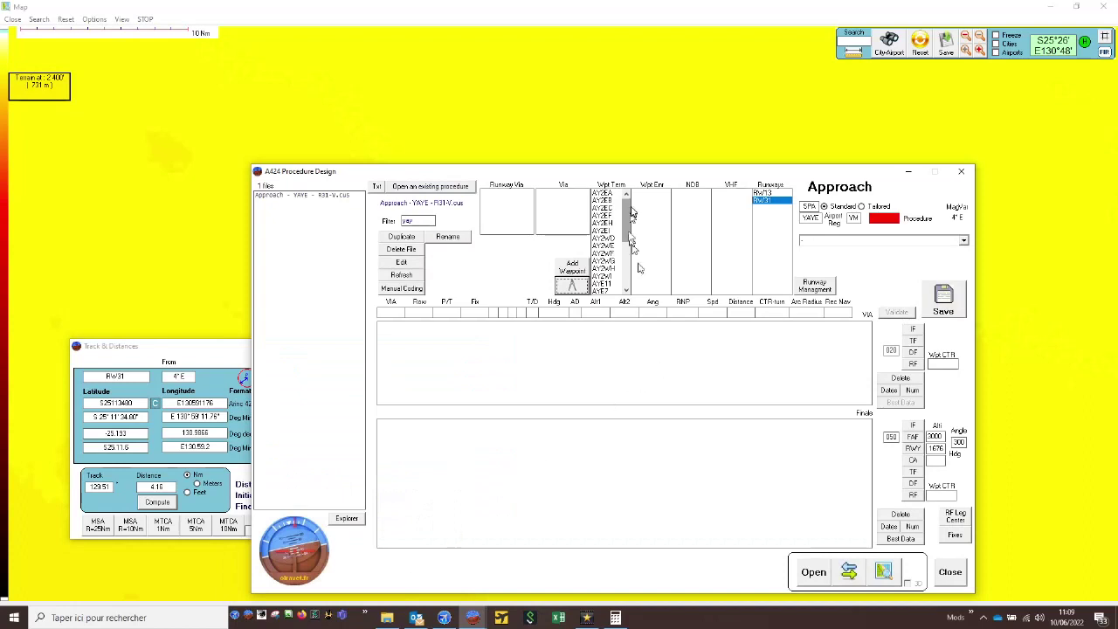
scroll(627, 214, down, 3)
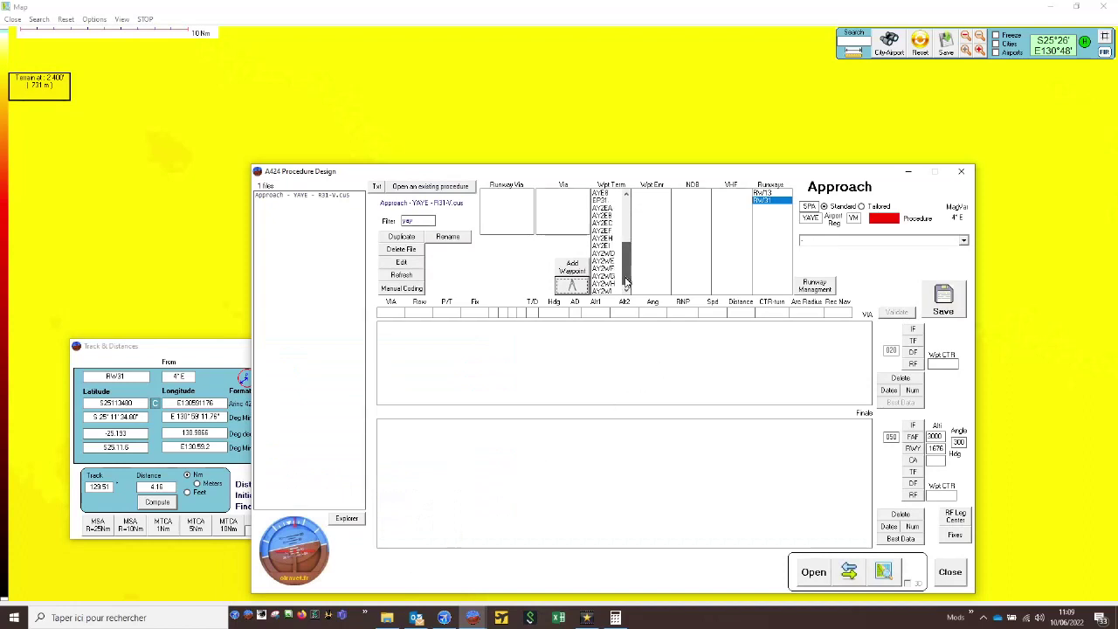
click(572, 267)
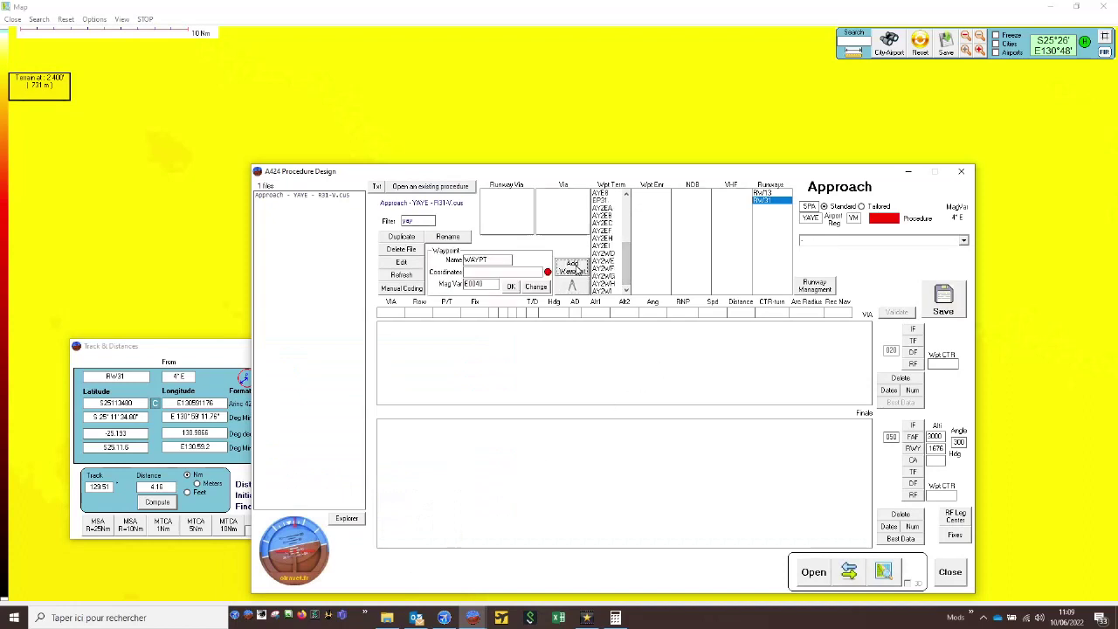
double_click(501, 259)
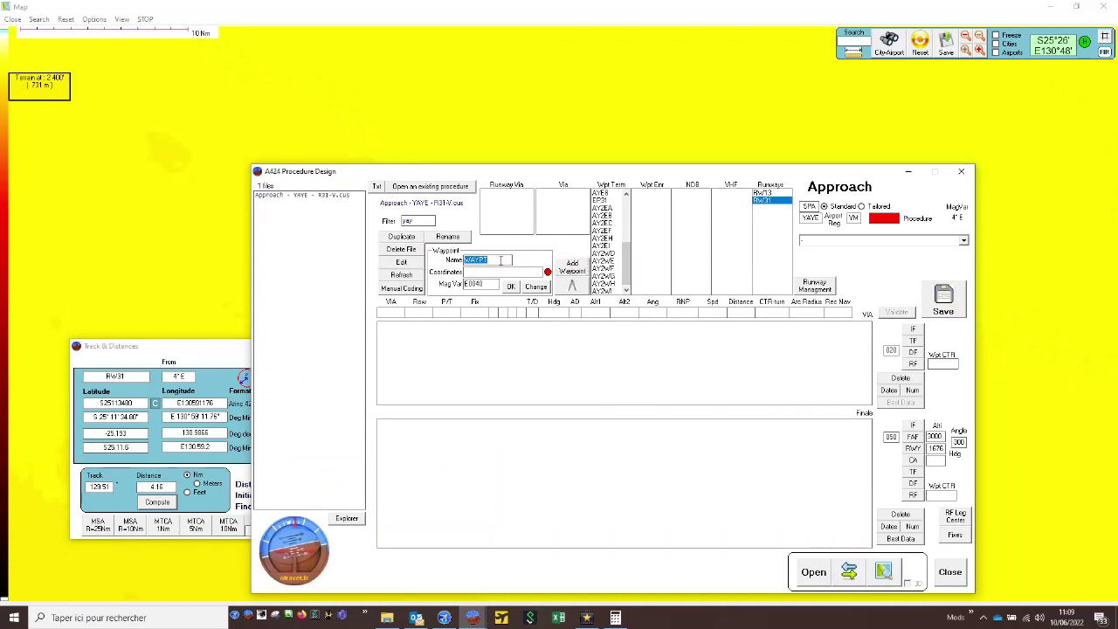
text(FAF)
click(494, 271)
text(S2514140E131024414)
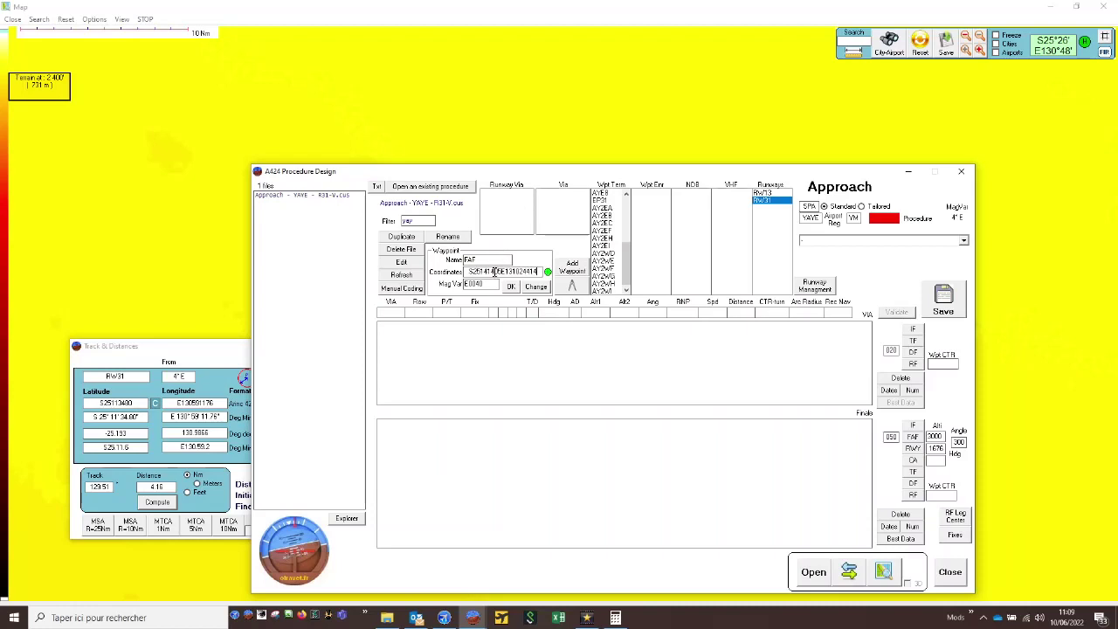
click(512, 288)
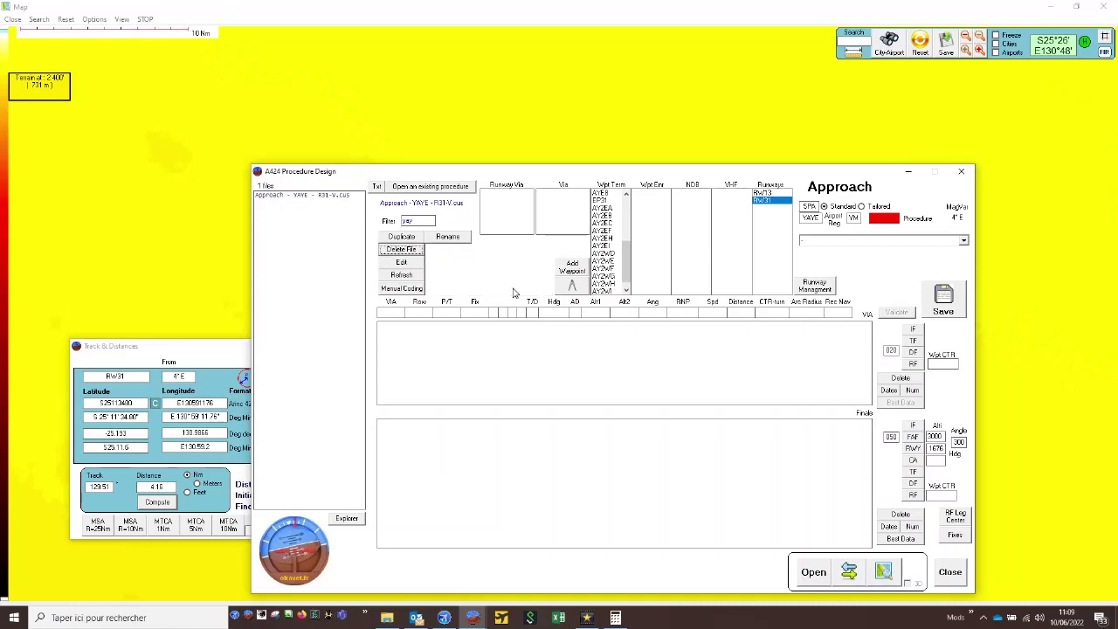
drag(625, 262, 622, 293)
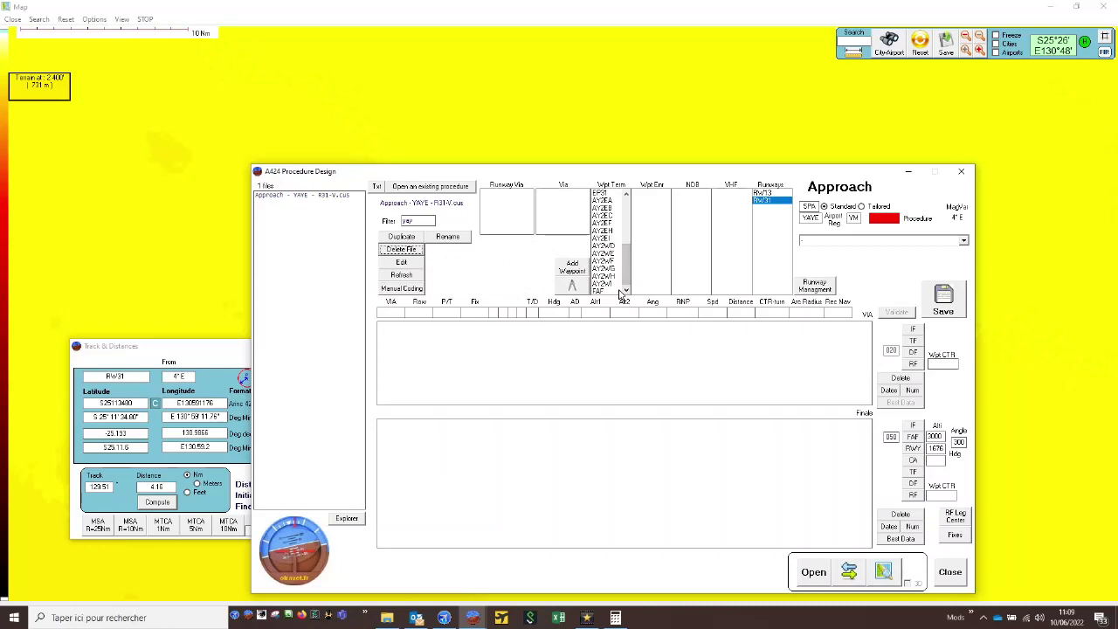
click(618, 292)
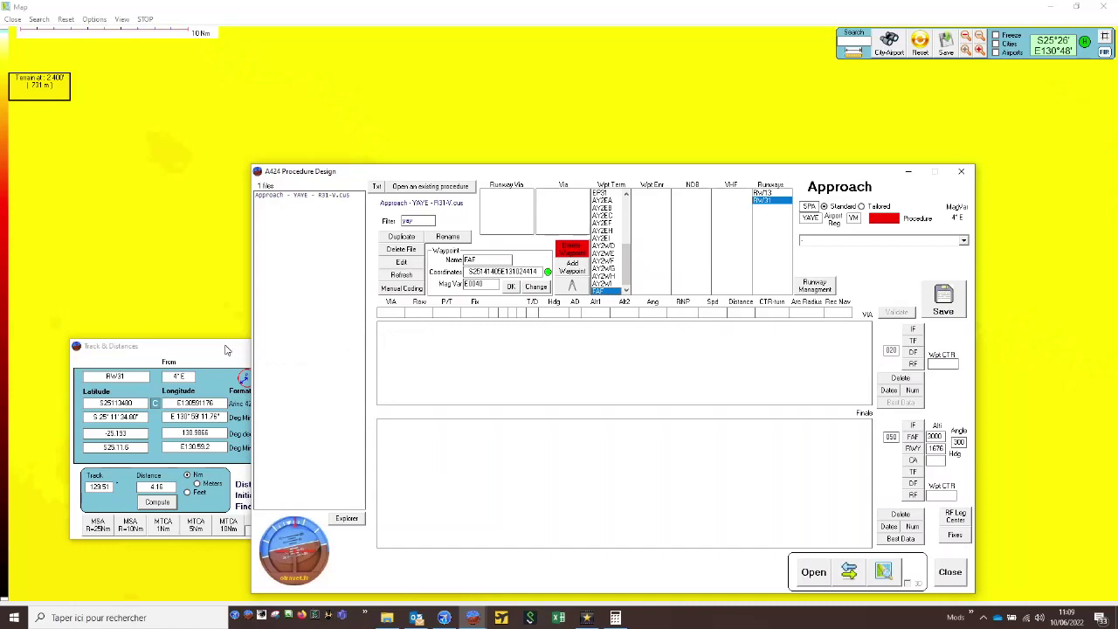
- Make the 4.16 Nm point the From point, compute the point 2 Nm farther on the same track, and copy its coordinates
click(225, 349)
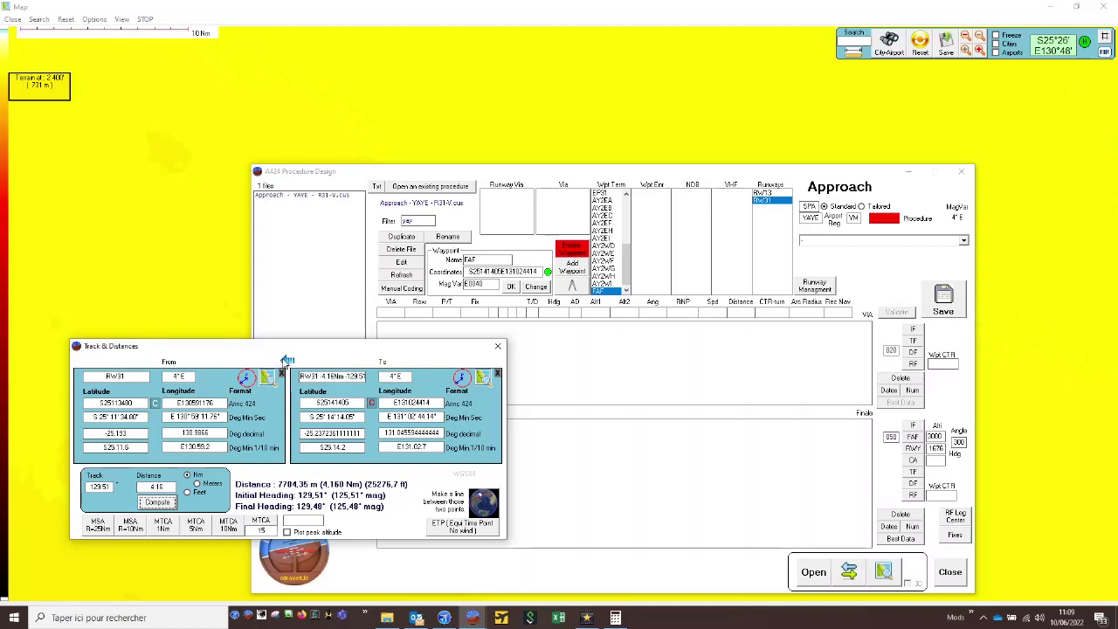
click(287, 359)
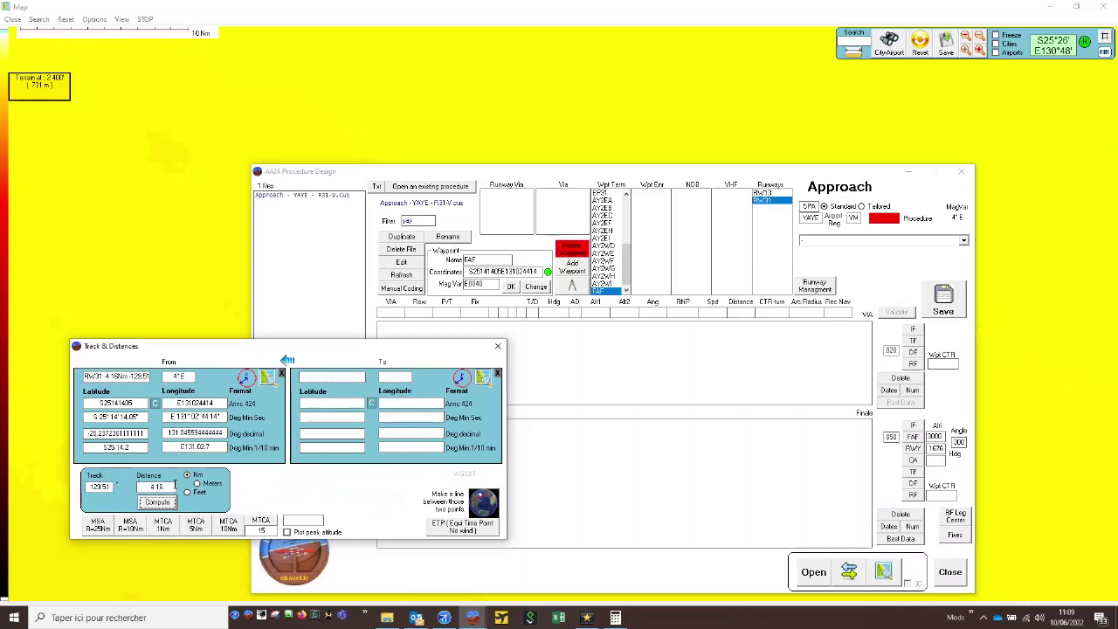
key(Tab)
click(157, 502)
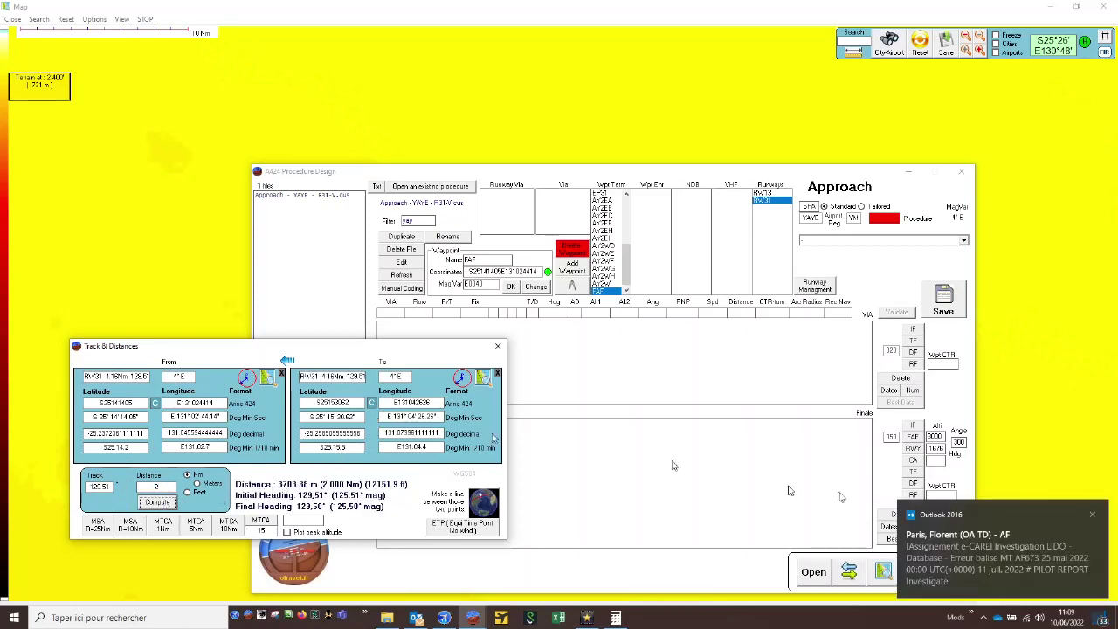
click(1091, 516)
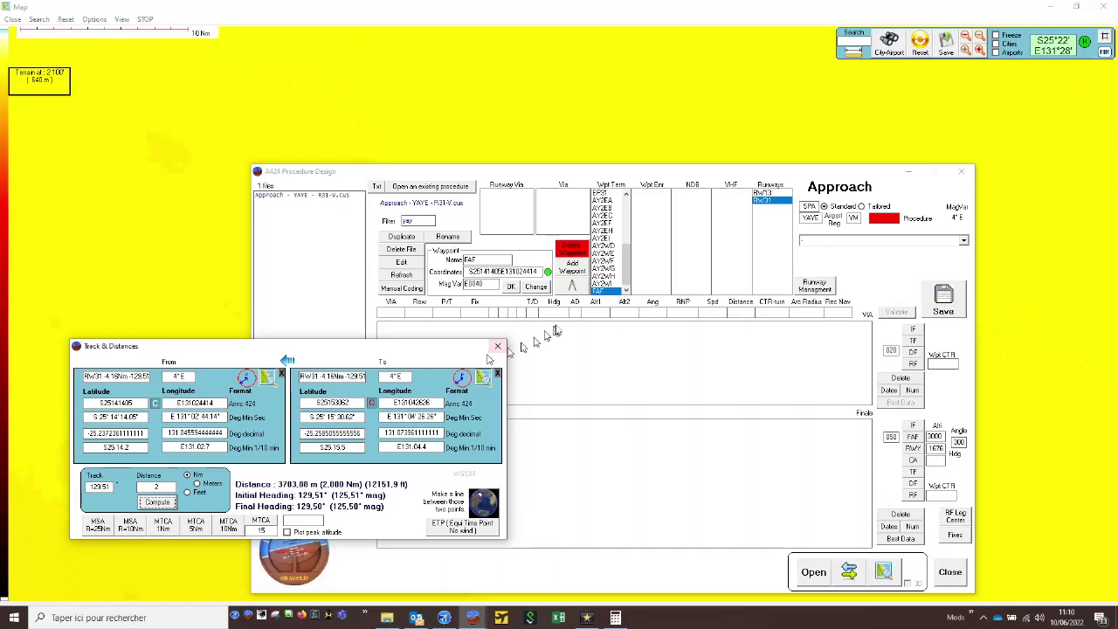
- Add a terminal waypoint named FACF with the copied coordinates and select it in the waypoint list
click(573, 271)
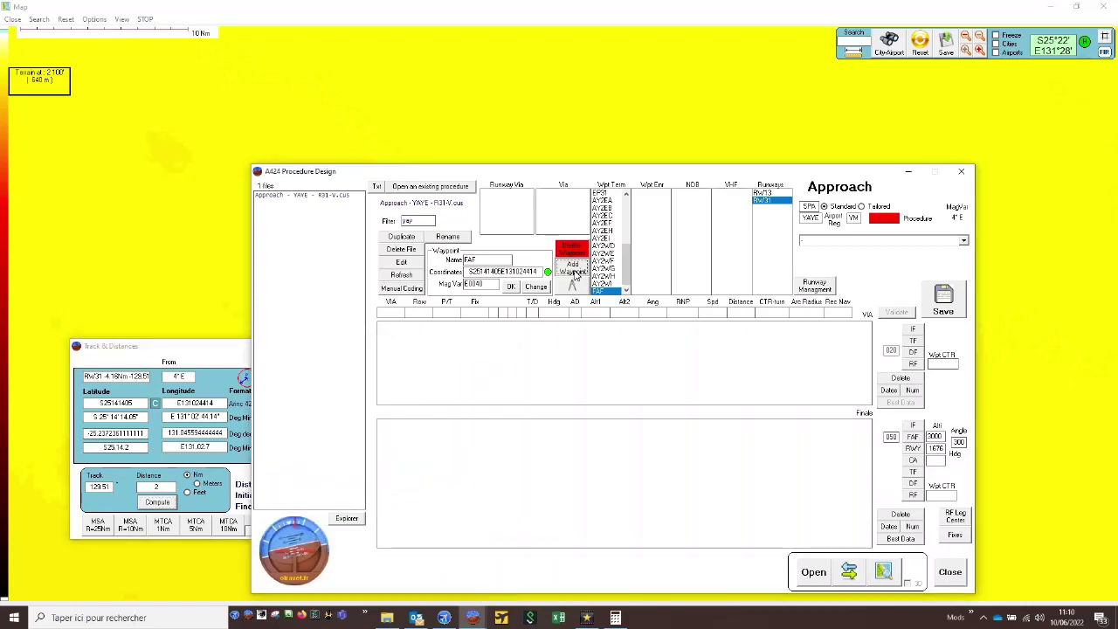
double_click(498, 257)
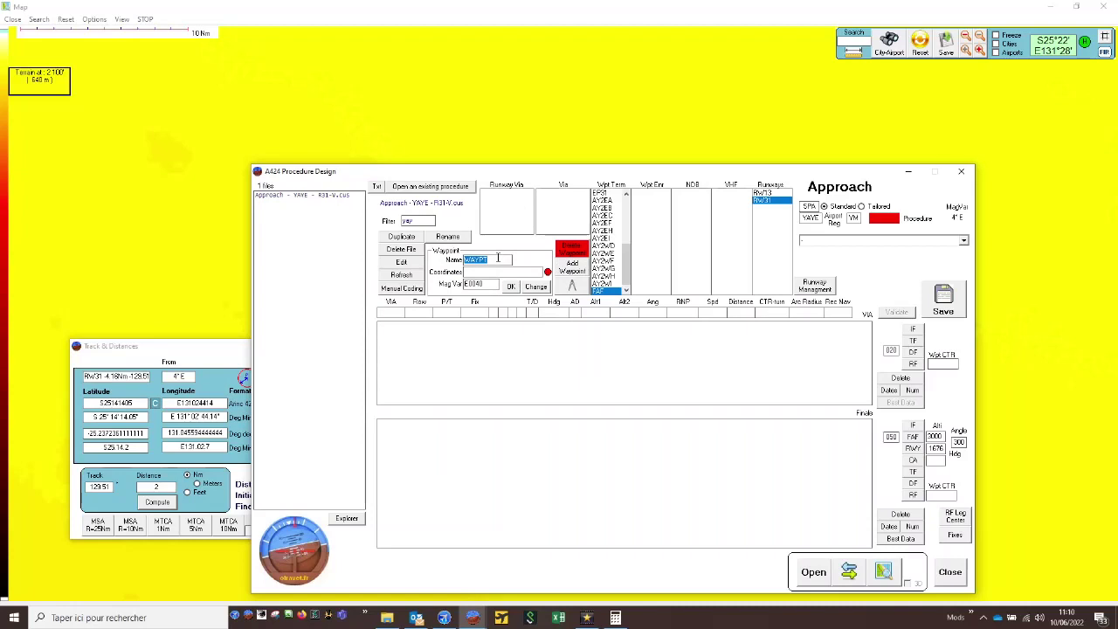
text(FACF)
text(S25153062E131042626)
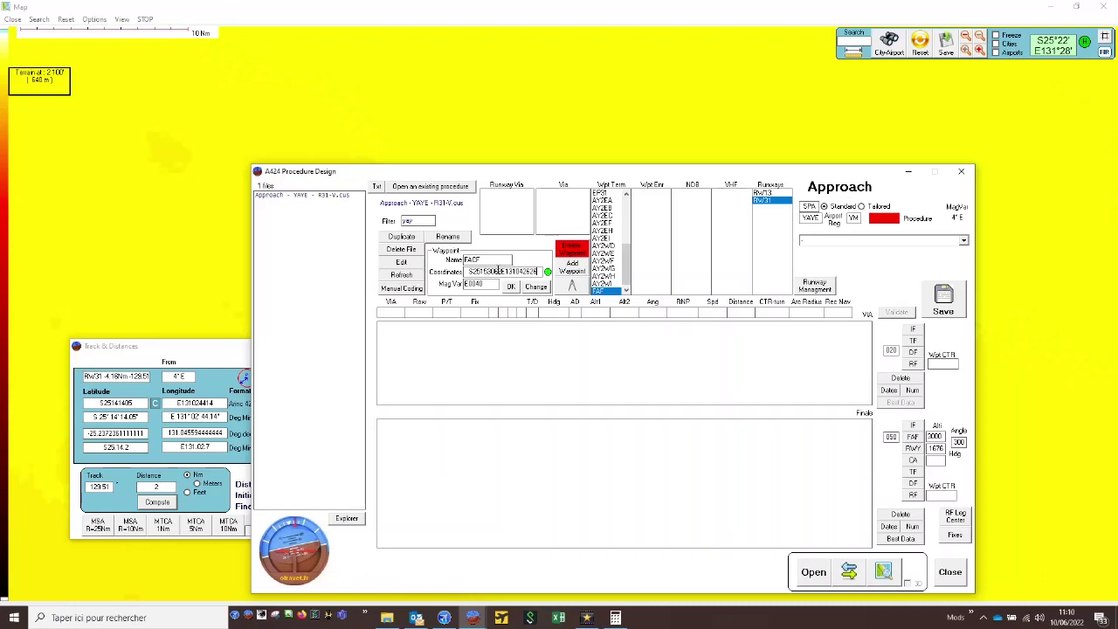
click(511, 287)
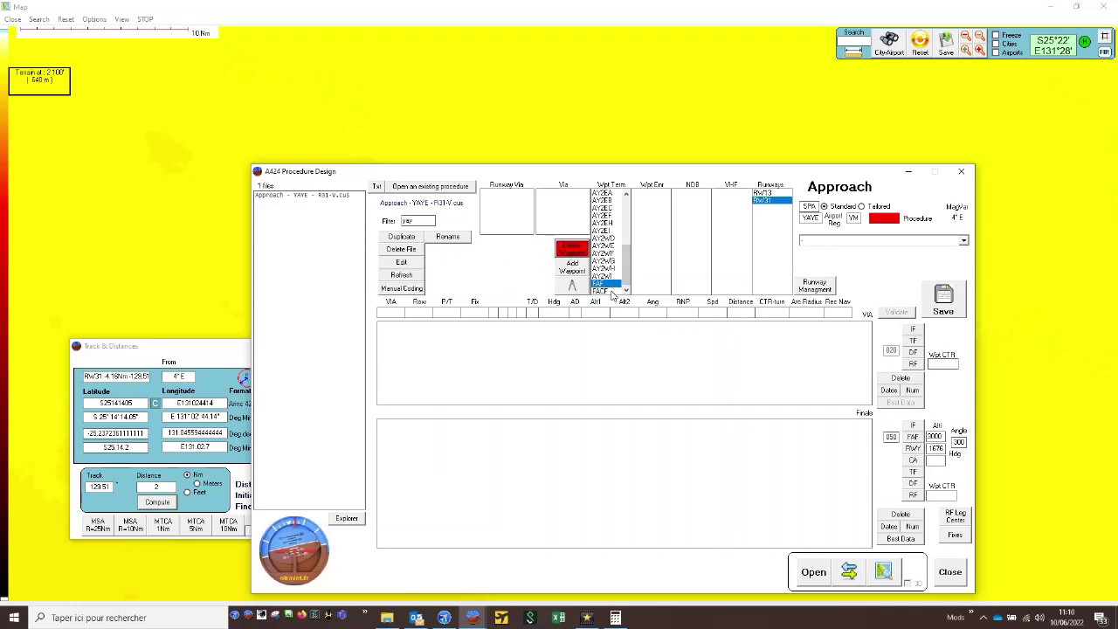
click(612, 293)
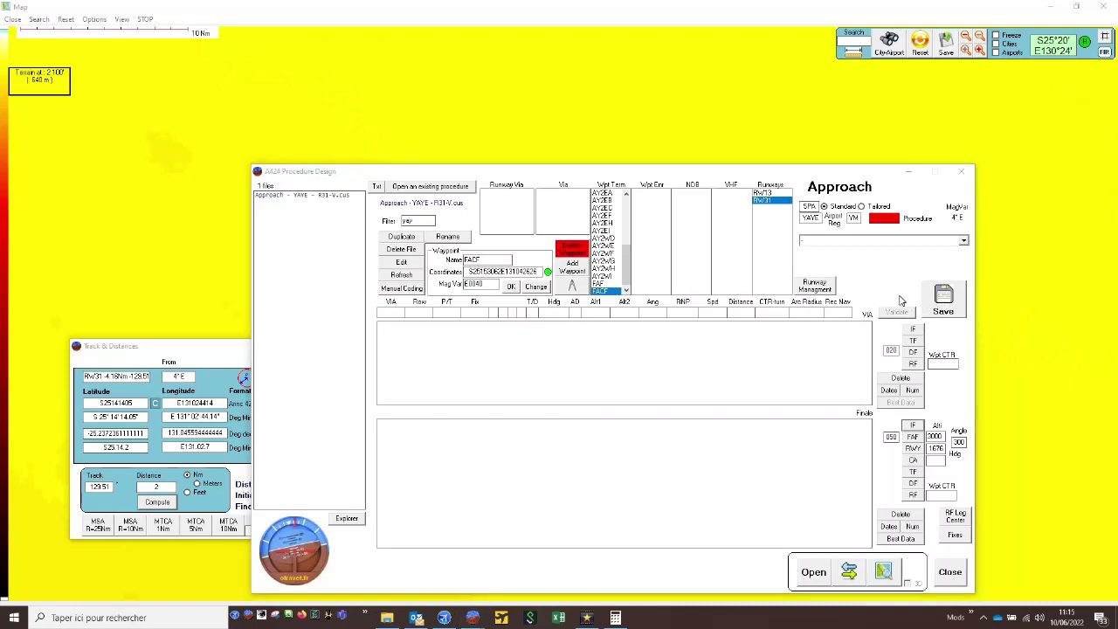
- Keep the approach type as Standard and name the procedure R31-V
click(890, 216)
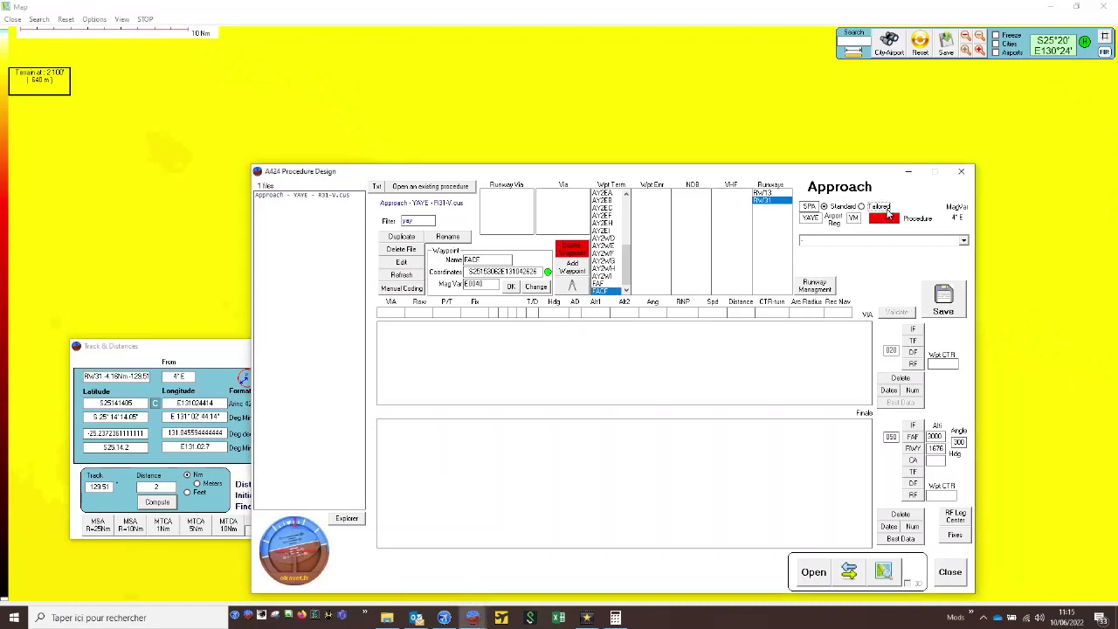
click(841, 208)
text(R31)
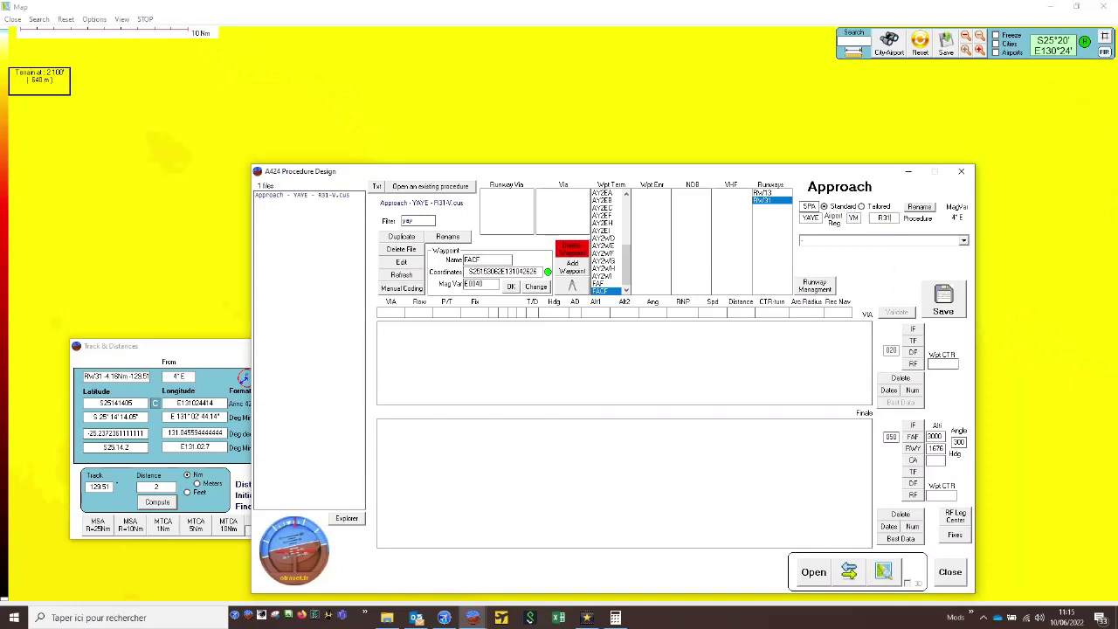
text(-M)
- Add the final segment's IF leg at FACF and its FAF leg at waypoint FAF with altitude 3000 and angle 300
click(913, 426)
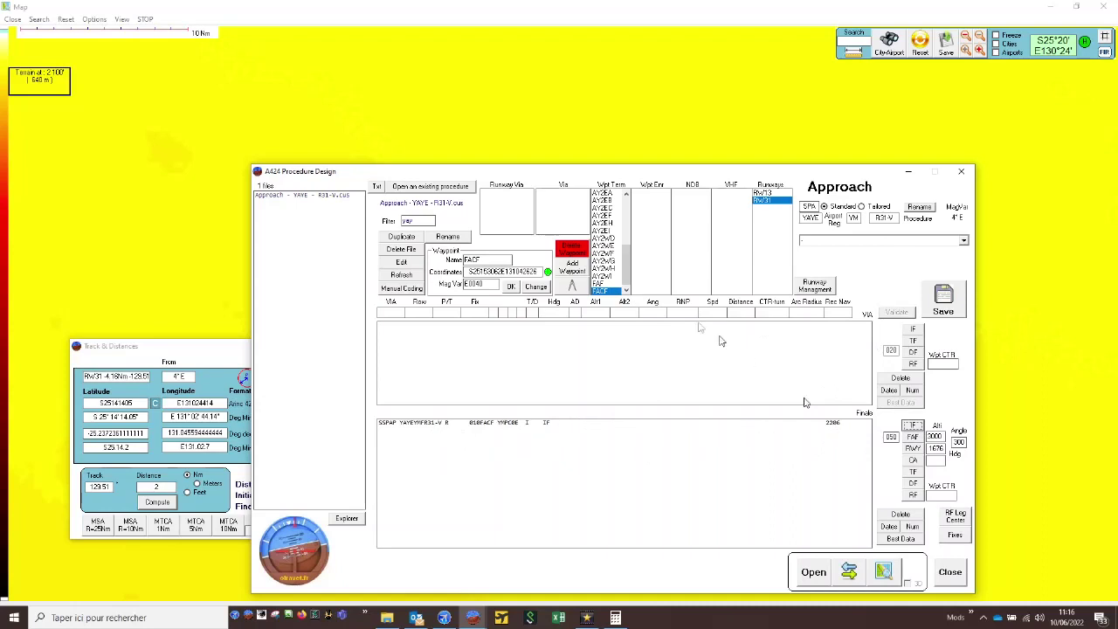
click(613, 284)
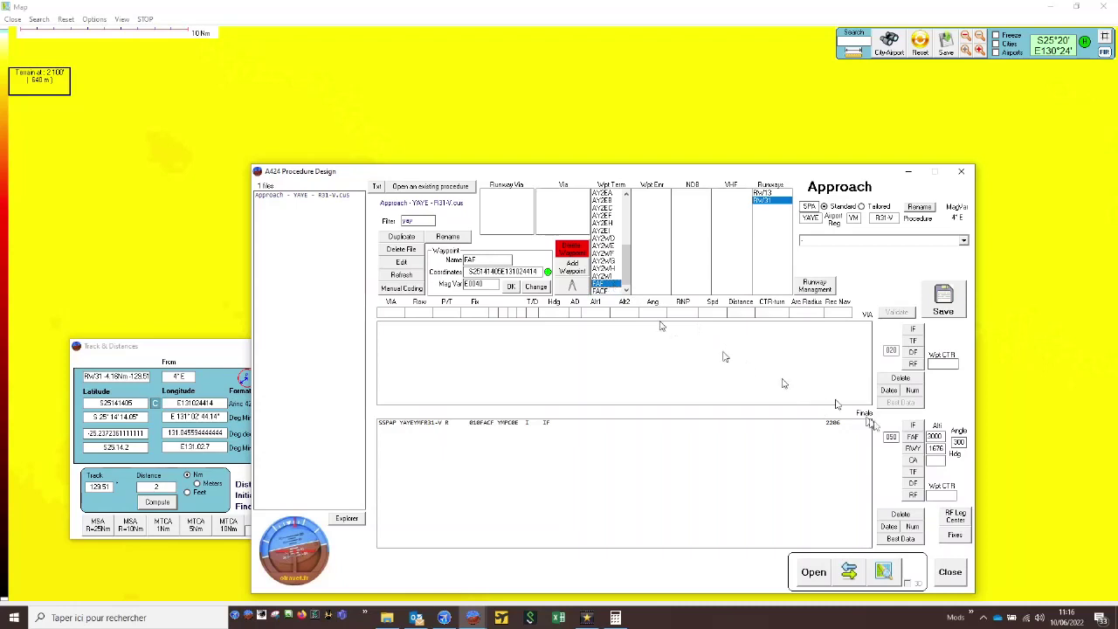
click(913, 437)
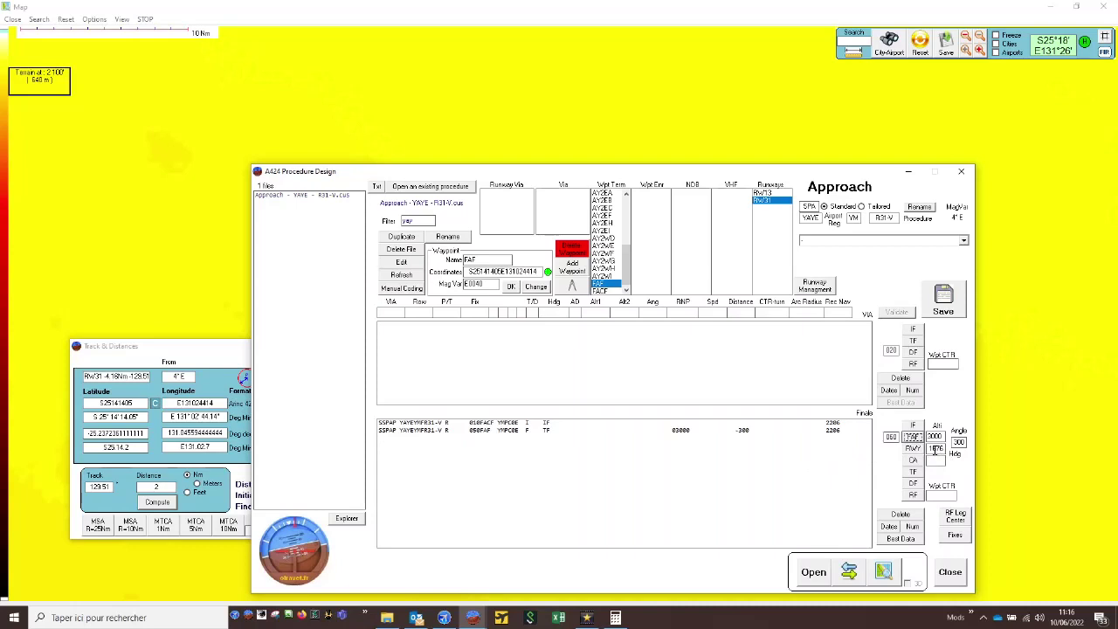
- Add the runway leg to RW31 at altitude 1676 and save the procedure
click(928, 448)
click(914, 449)
click(914, 449)
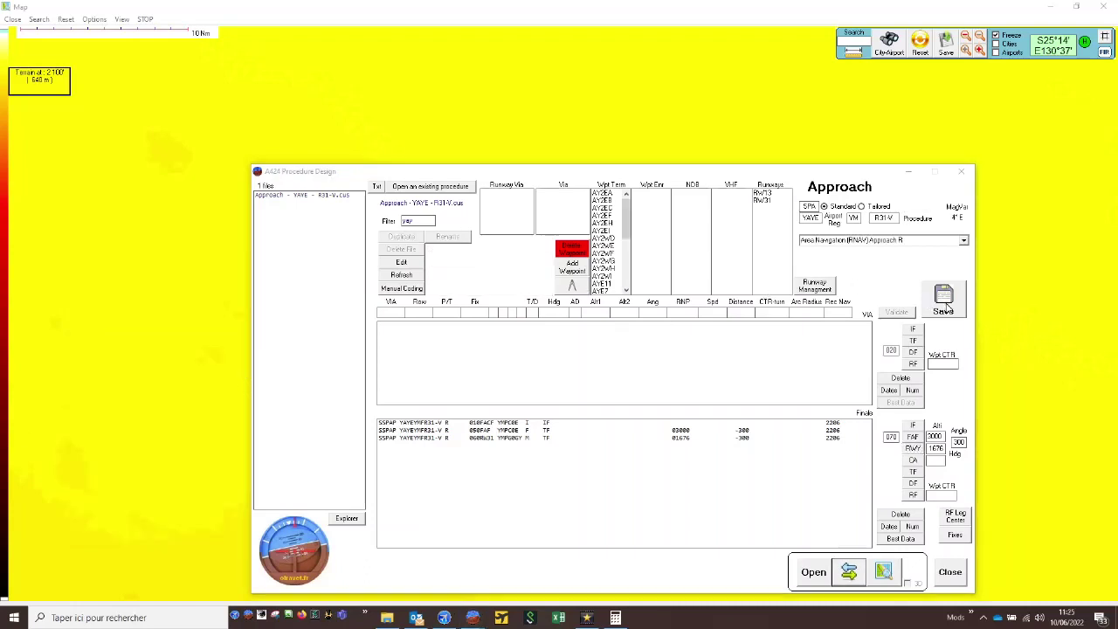
click(948, 306)
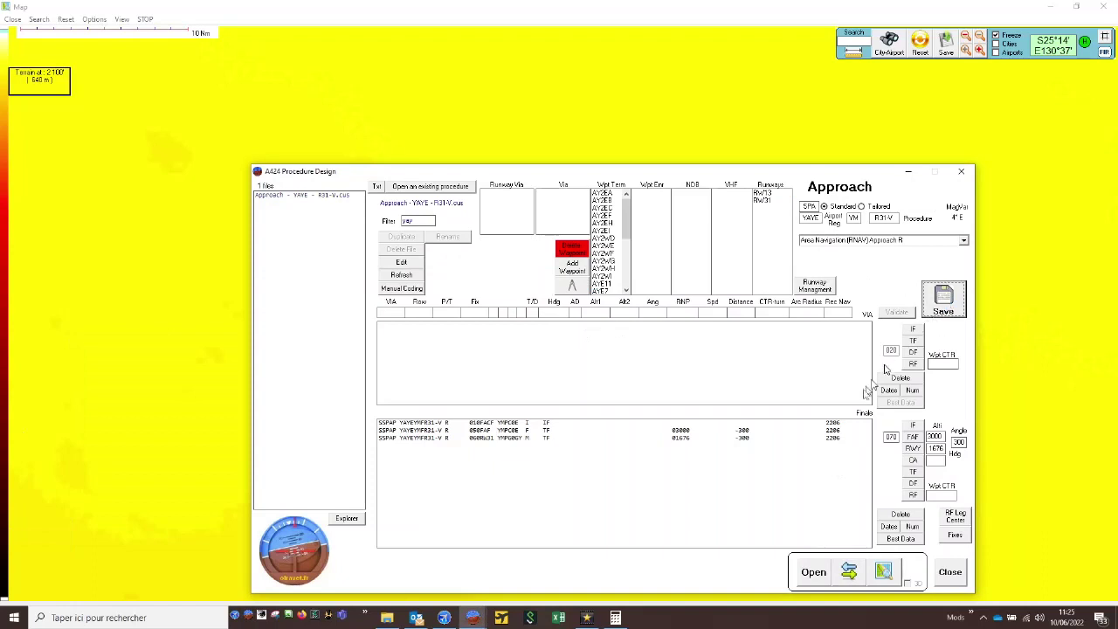
- Display the saved R31-V approach and examine its vertical profile and its track from FACF to RW31 on the map
click(885, 571)
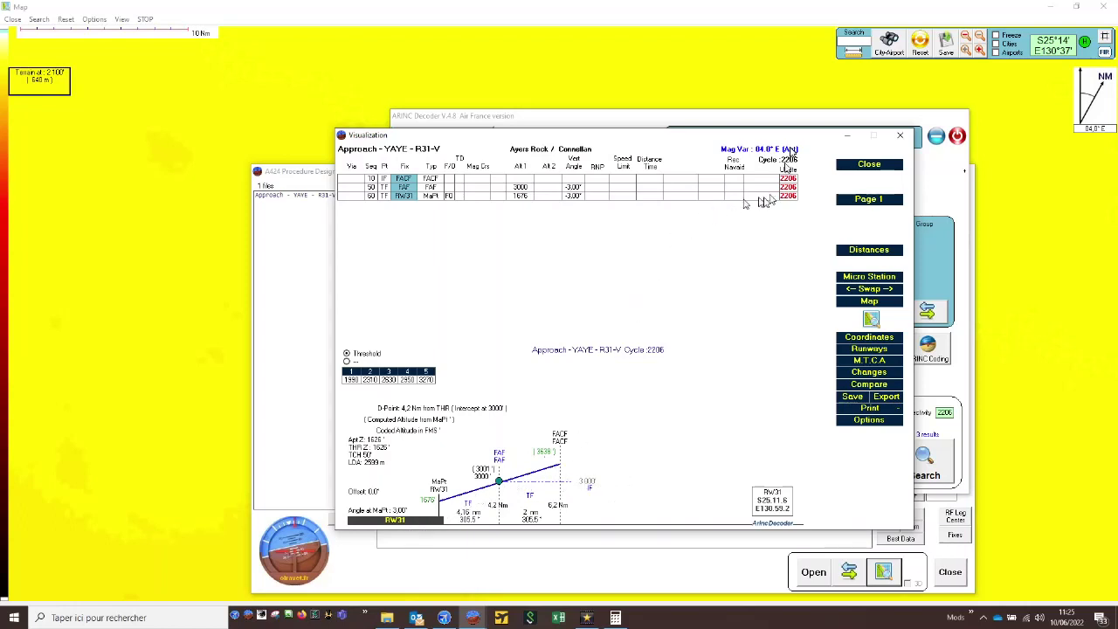
click(853, 92)
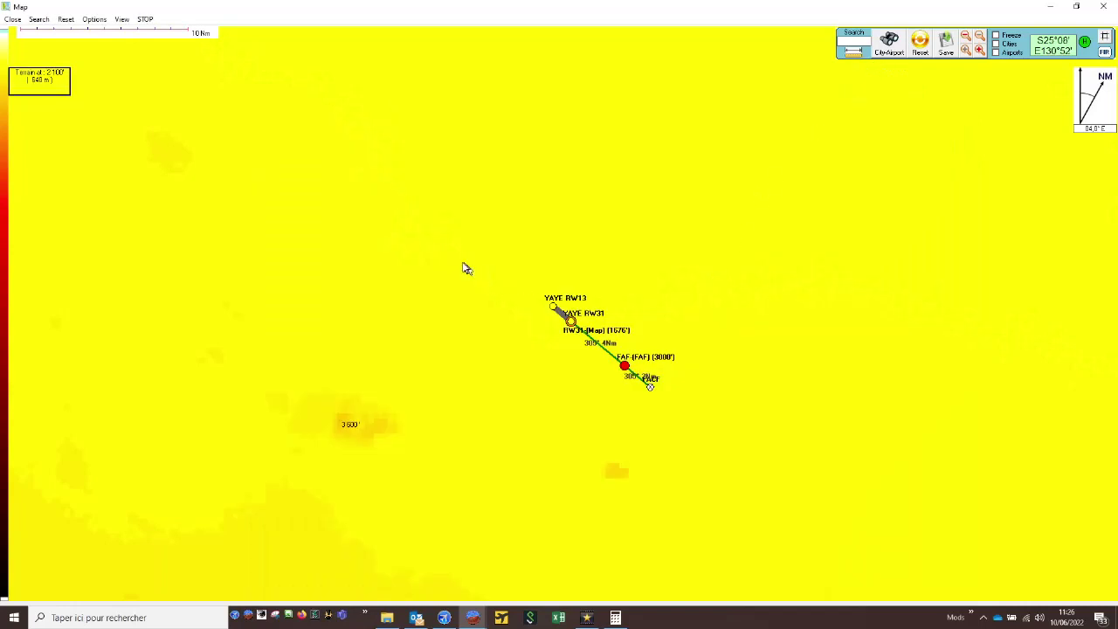
drag(463, 263, 730, 411)
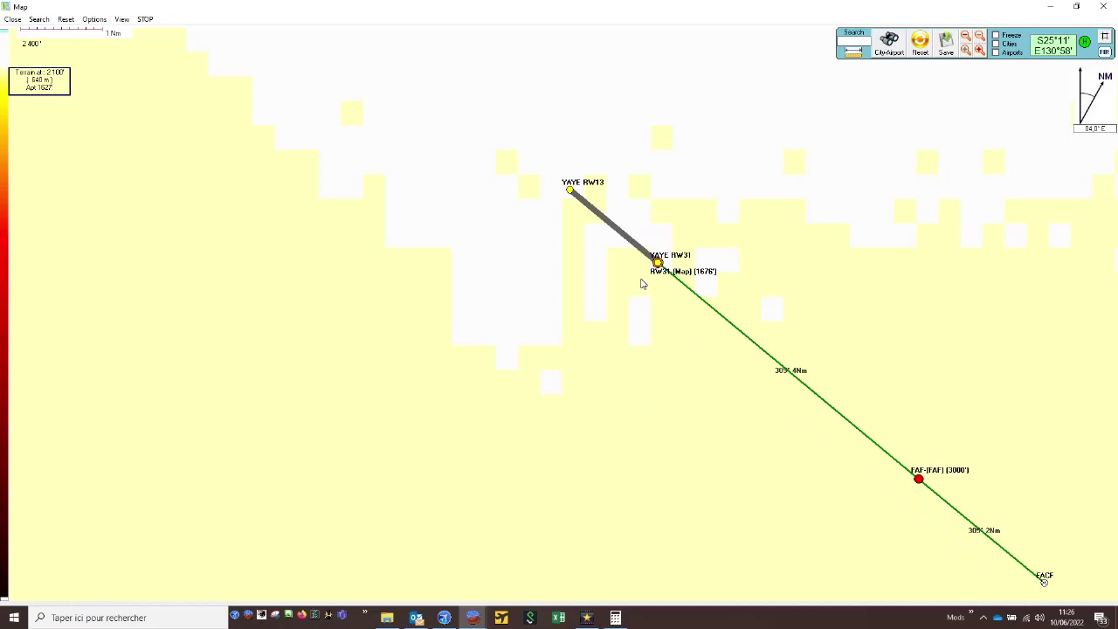
click(1053, 6)
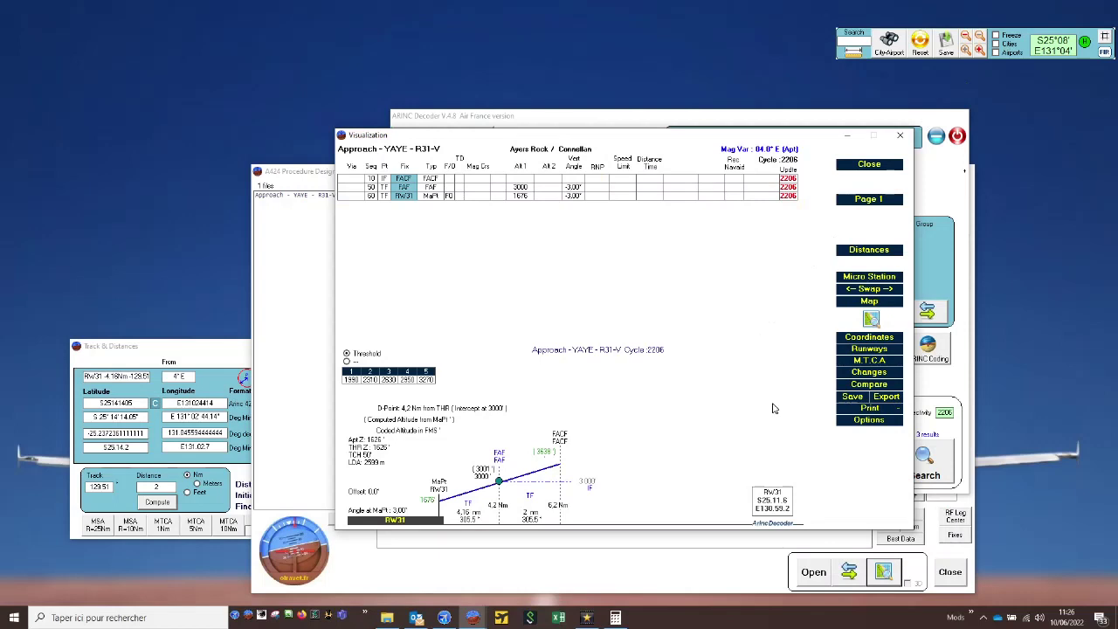
- Enable the 3D option in Procedure Design, open the R31-V approach in Google Earth Pro, and inspect its final path toward RW31
click(730, 582)
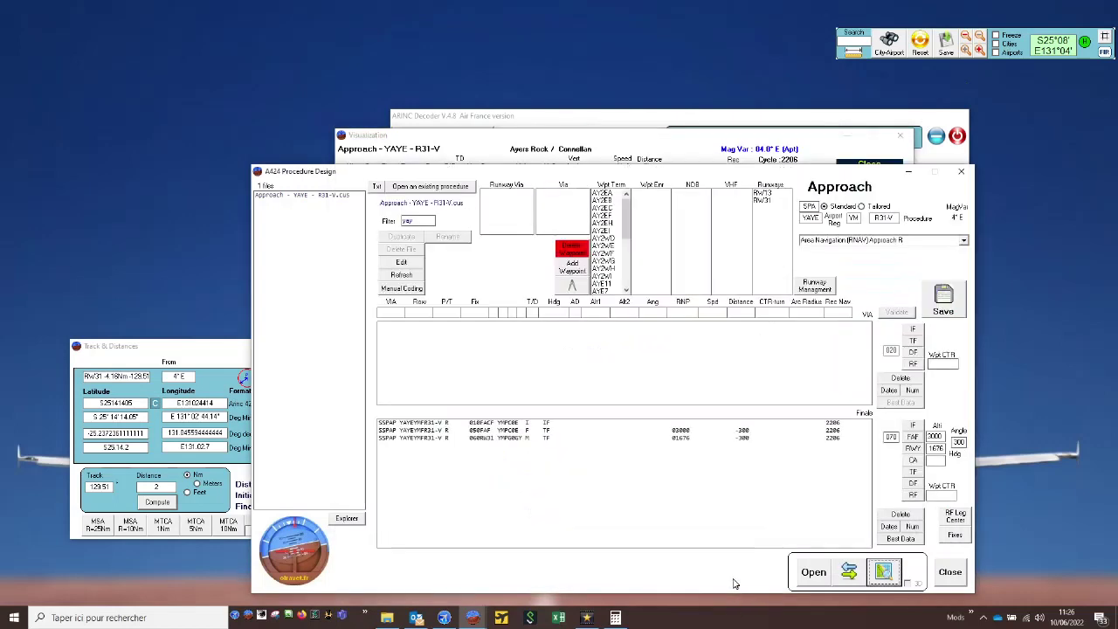
click(848, 571)
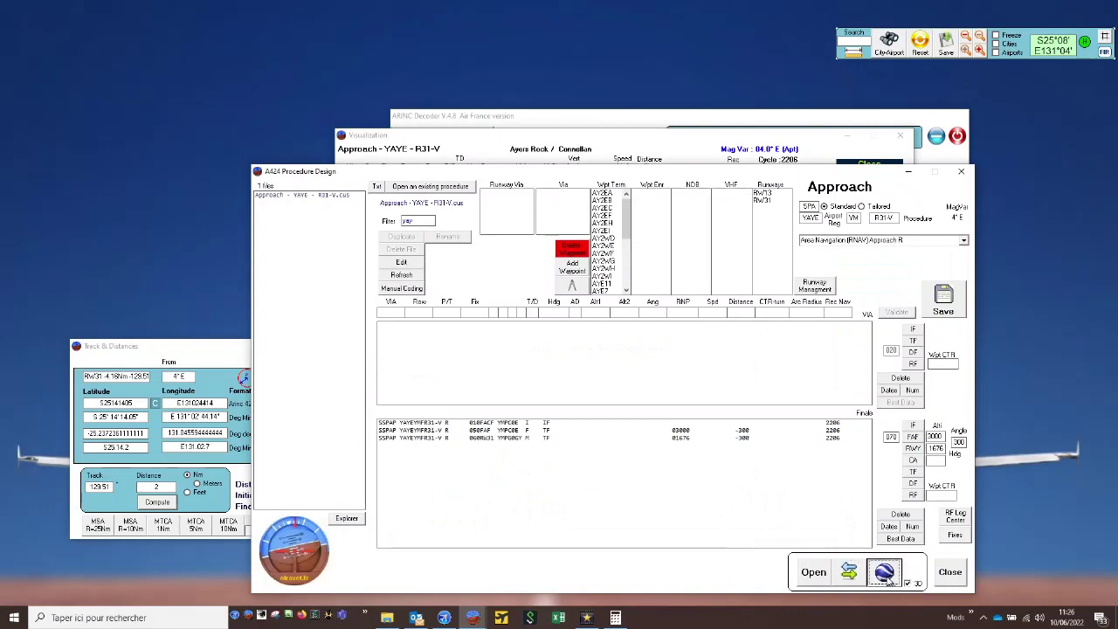
click(884, 573)
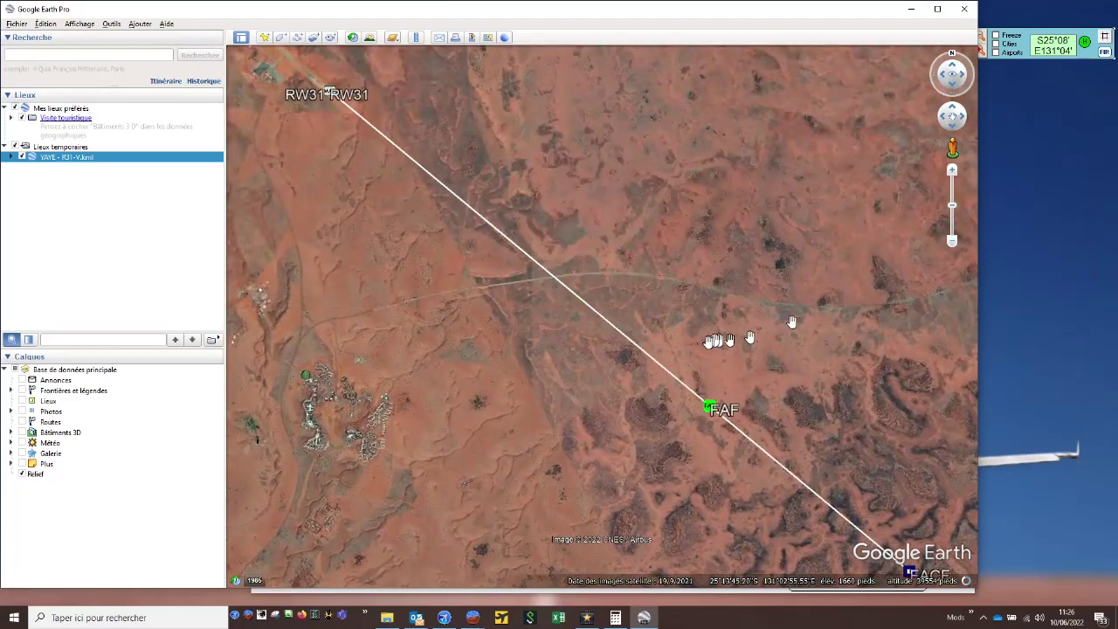
drag(594, 378, 614, 618)
drag(370, 323, 569, 496)
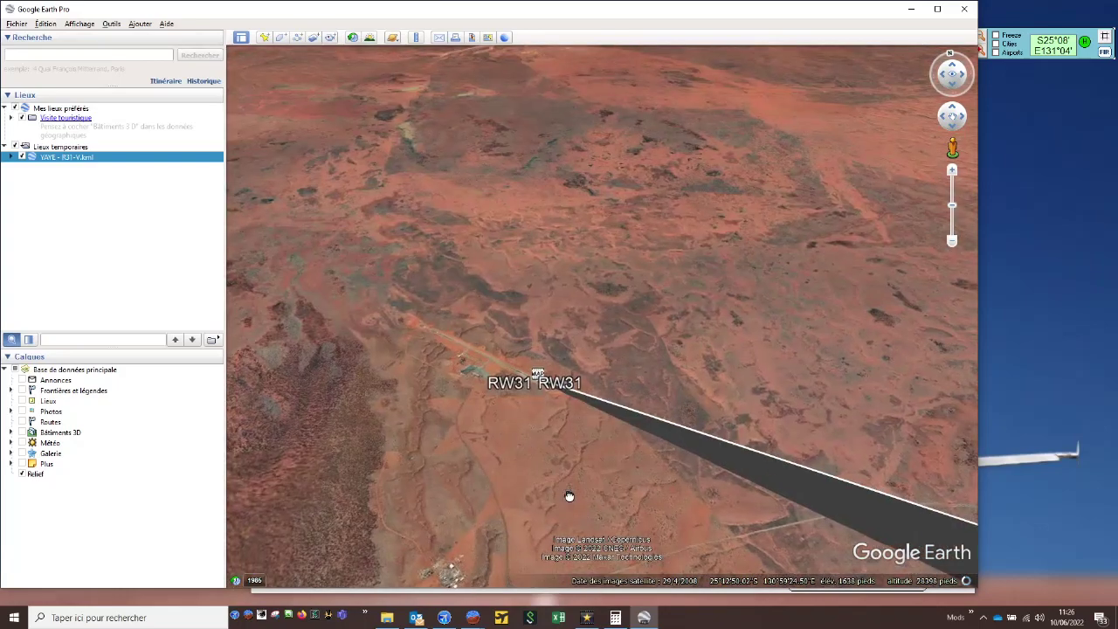
- Inspect the whole R31-V path in 3D from RW31 through FAF to FACF and its surrounding terrain
scroll(578, 427, up, 3)
drag(517, 422, 484, 215)
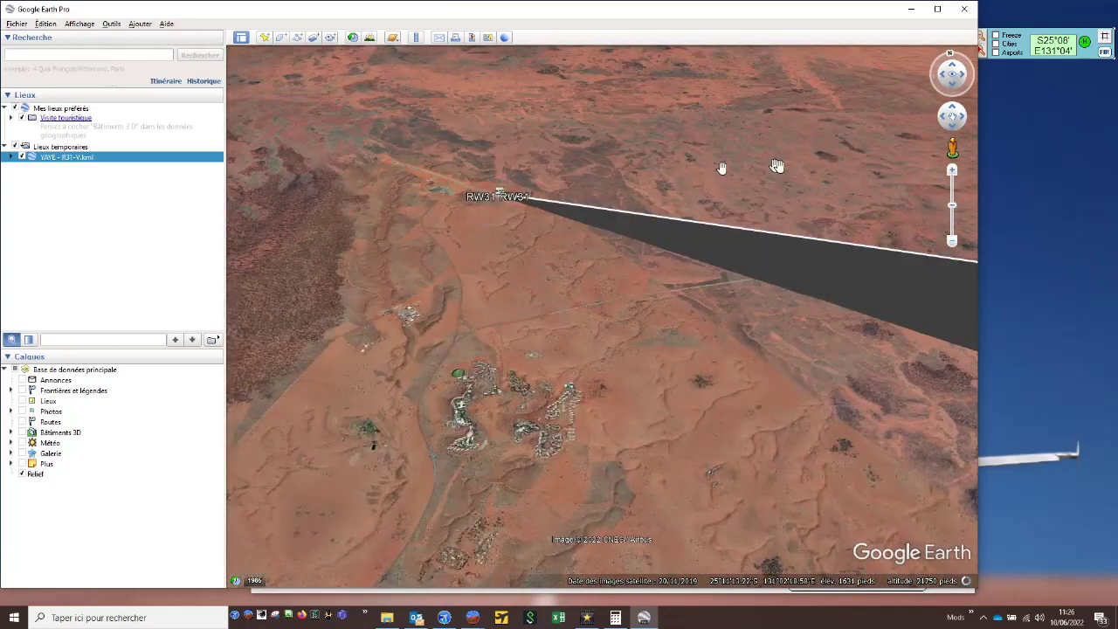
click(952, 242)
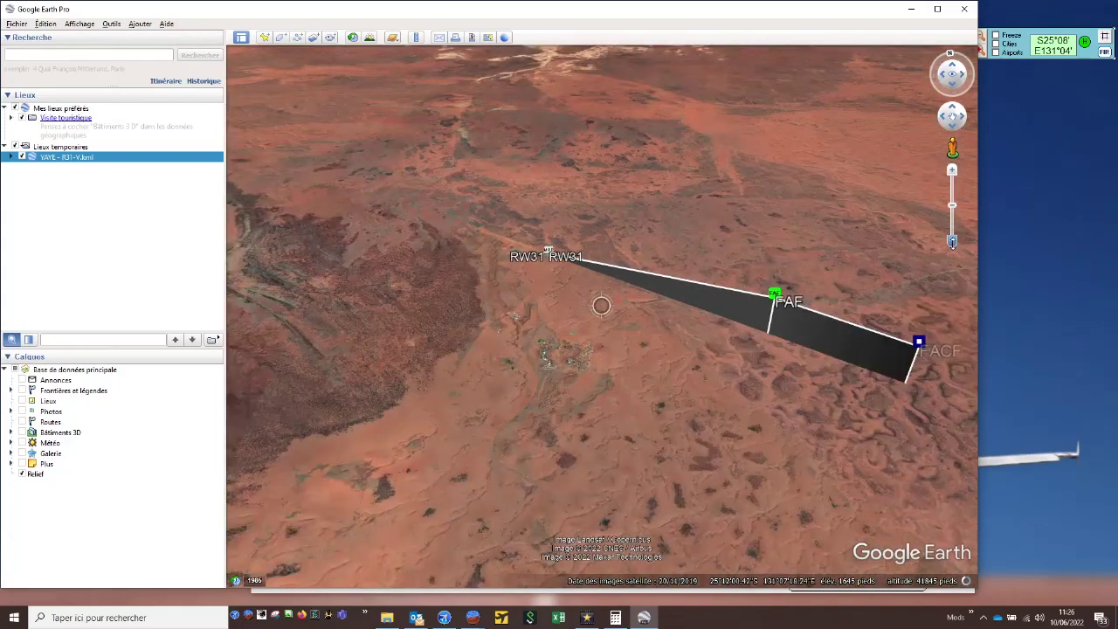
drag(816, 382, 798, 253)
drag(733, 203, 614, 293)
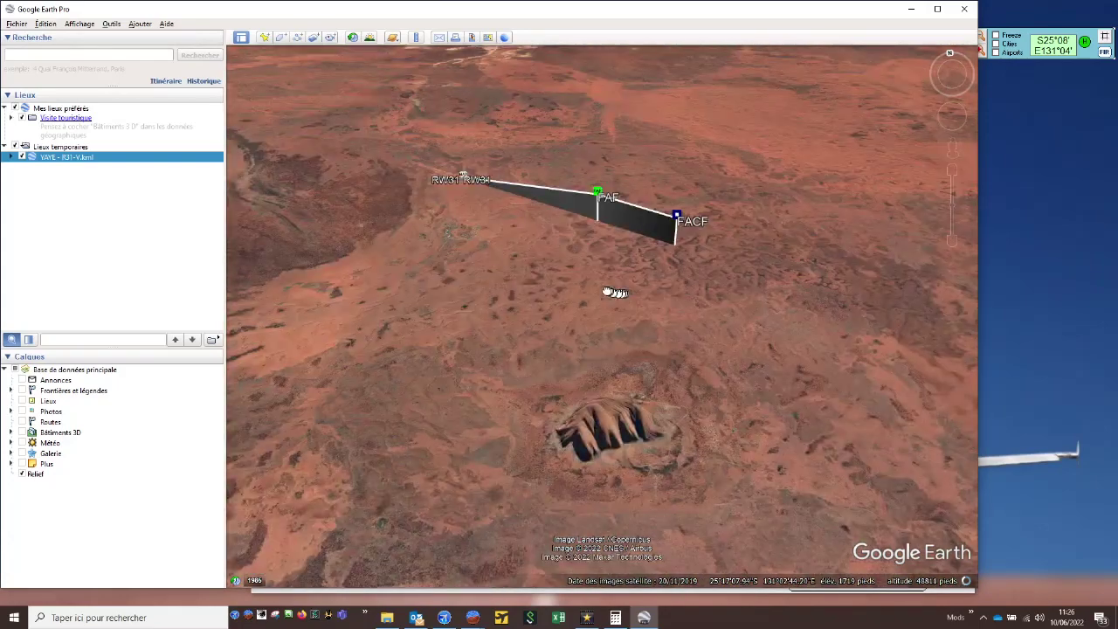
scroll(632, 465, up, 4)
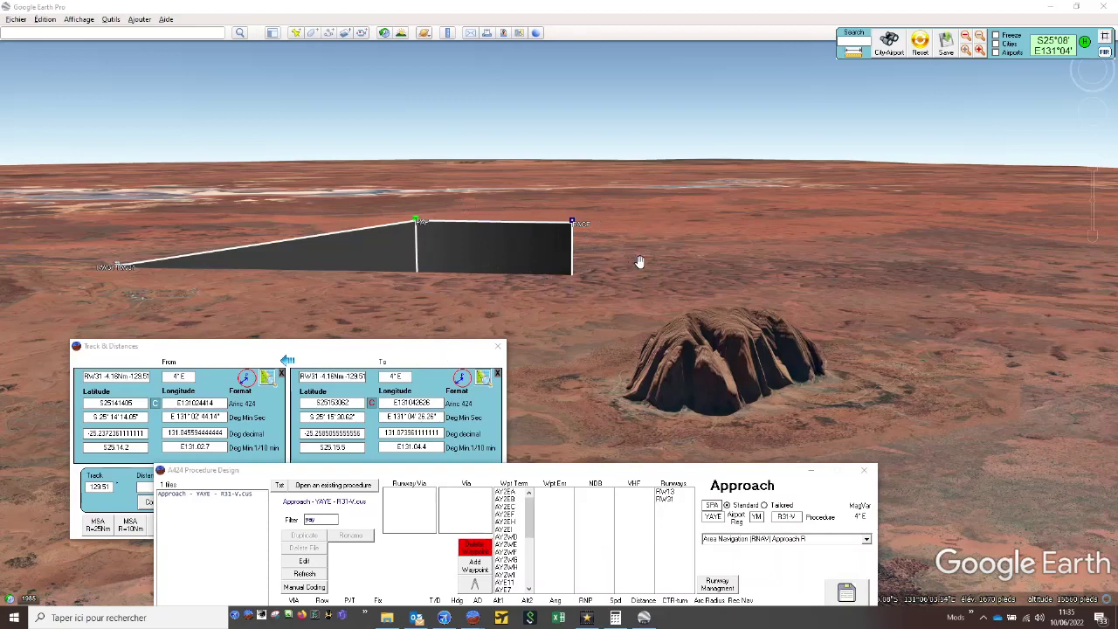
- Make the FACF position the starting point in Track & Distances and compute a point on track 219.51 at 4 Nm
drag(391, 347, 429, 307)
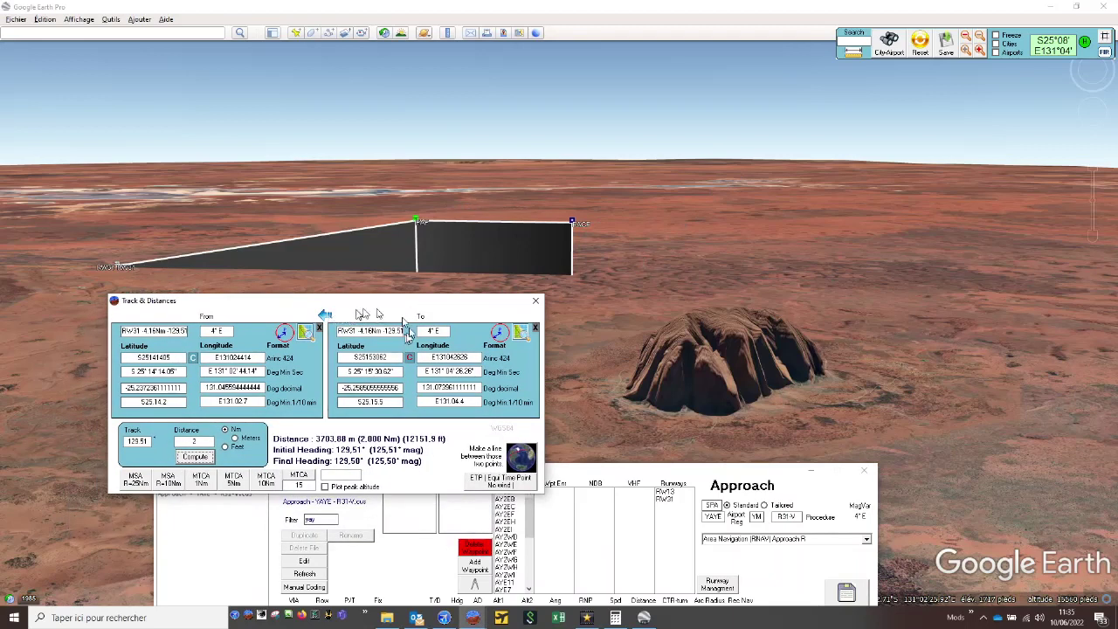
click(324, 315)
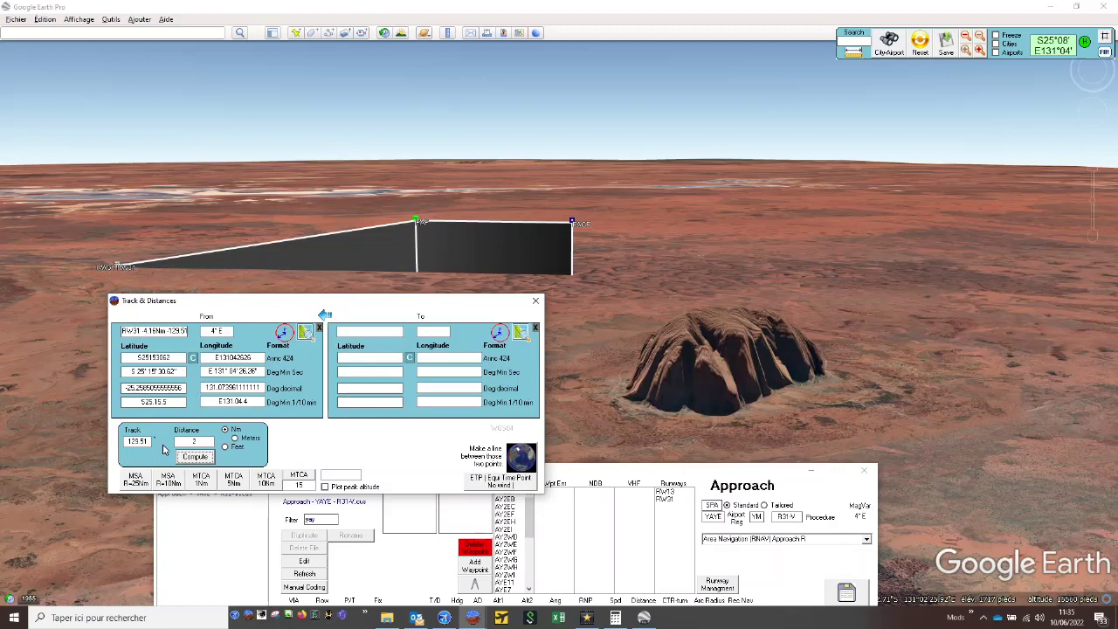
drag(128, 441, 153, 447)
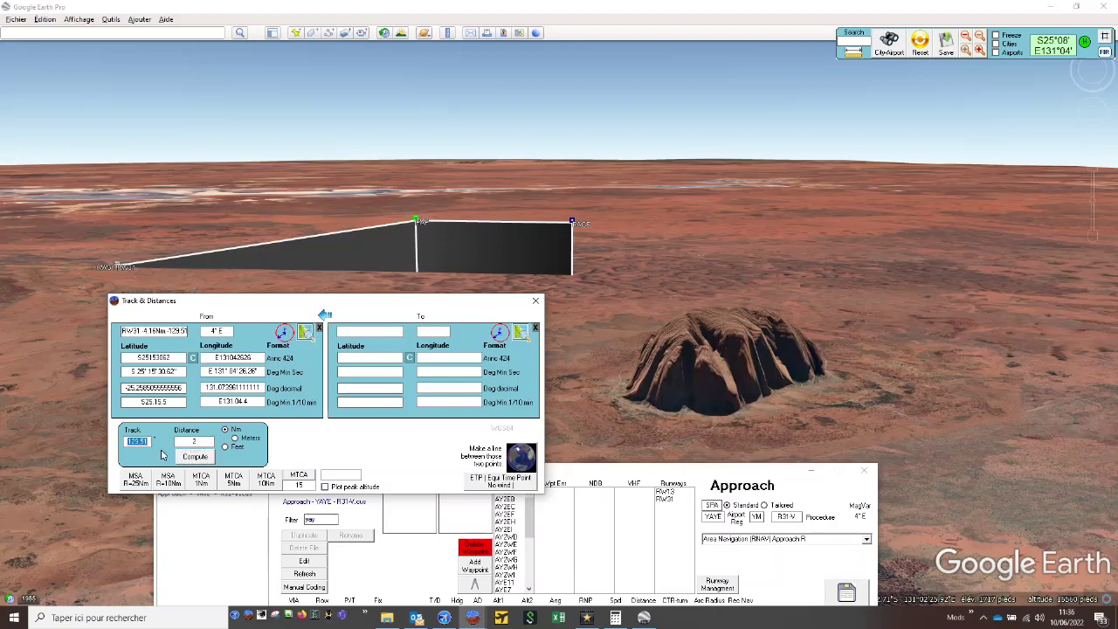
text(219.51)
double_click(207, 441)
text(4)
click(191, 457)
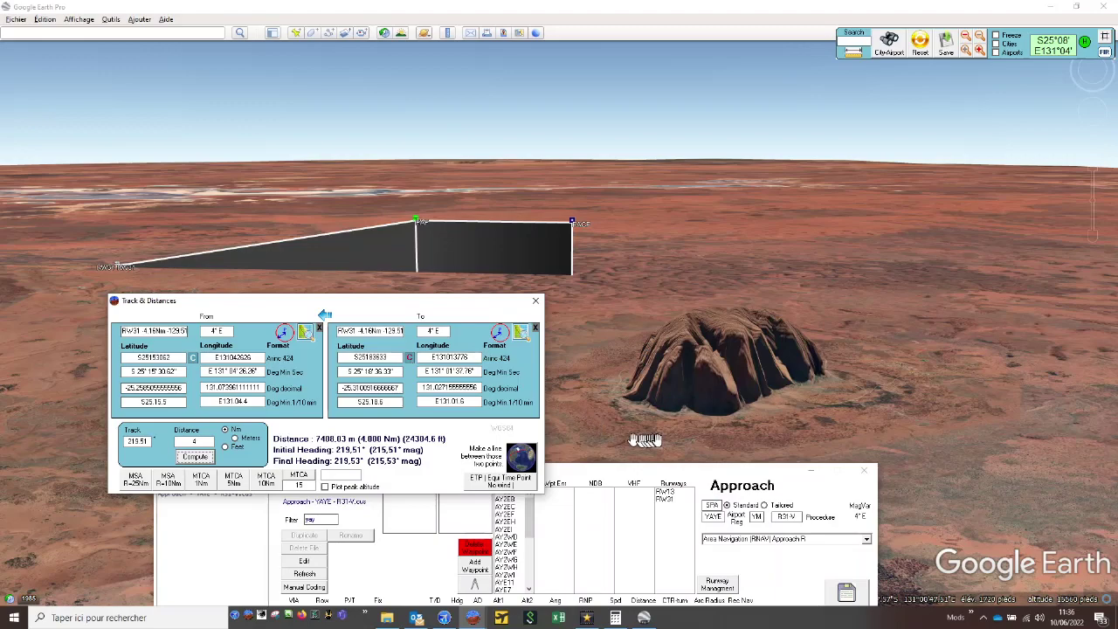
- Add waypoint IAF1 in Procedure Design with the computed coordinates S25183633E131013776 and select it in the terminal waypoints
drag(658, 473, 763, 152)
click(580, 244)
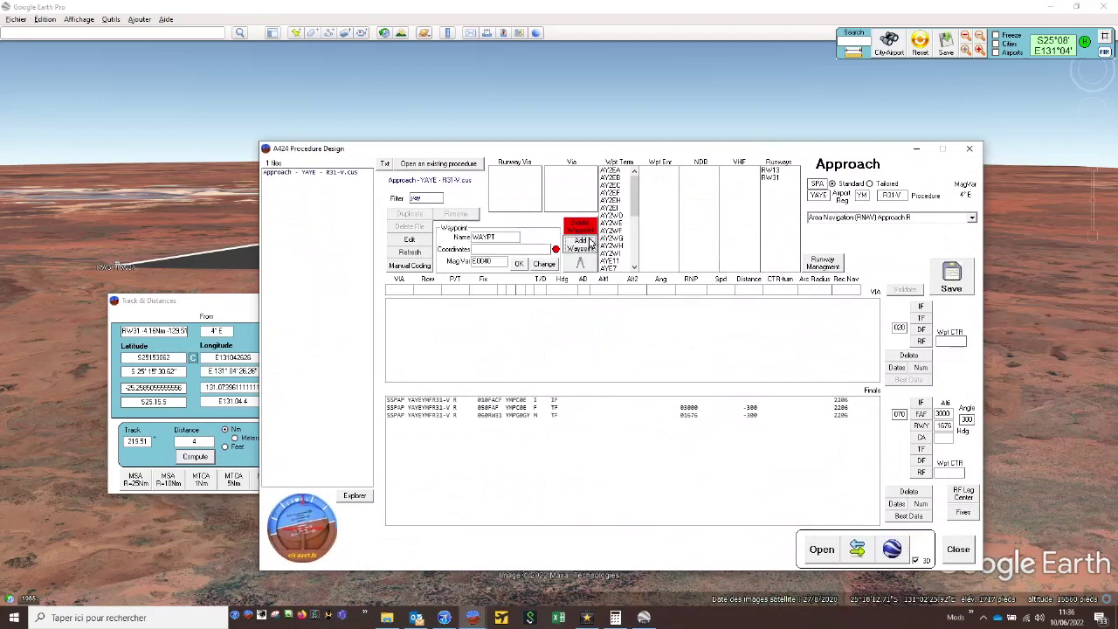
text(S25183633E131013776)
double_click(503, 237)
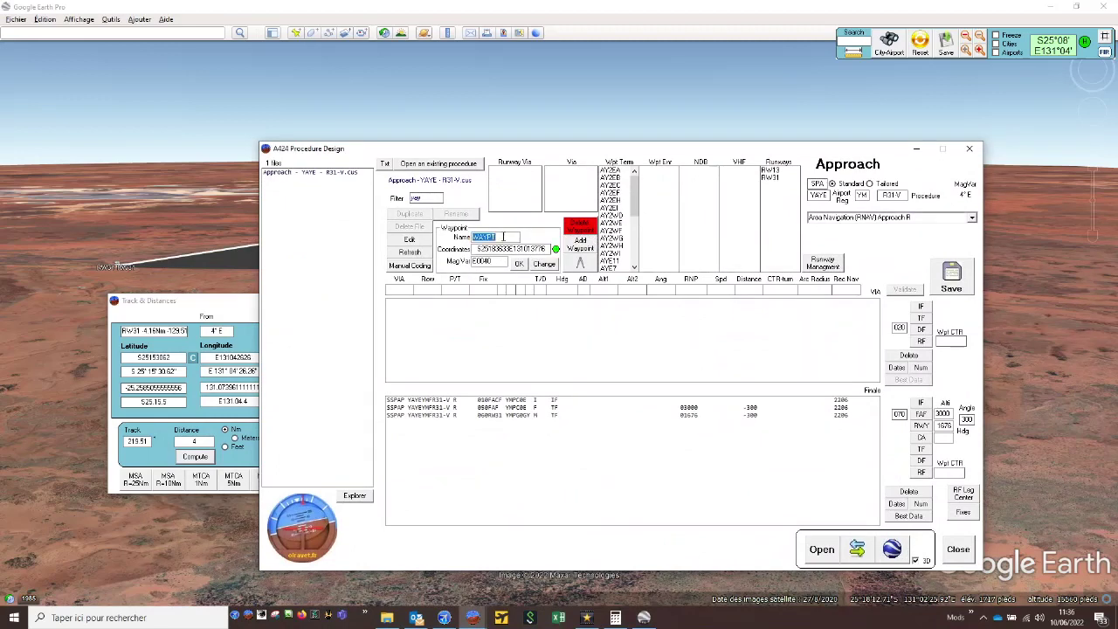
text(IAF1)
click(522, 264)
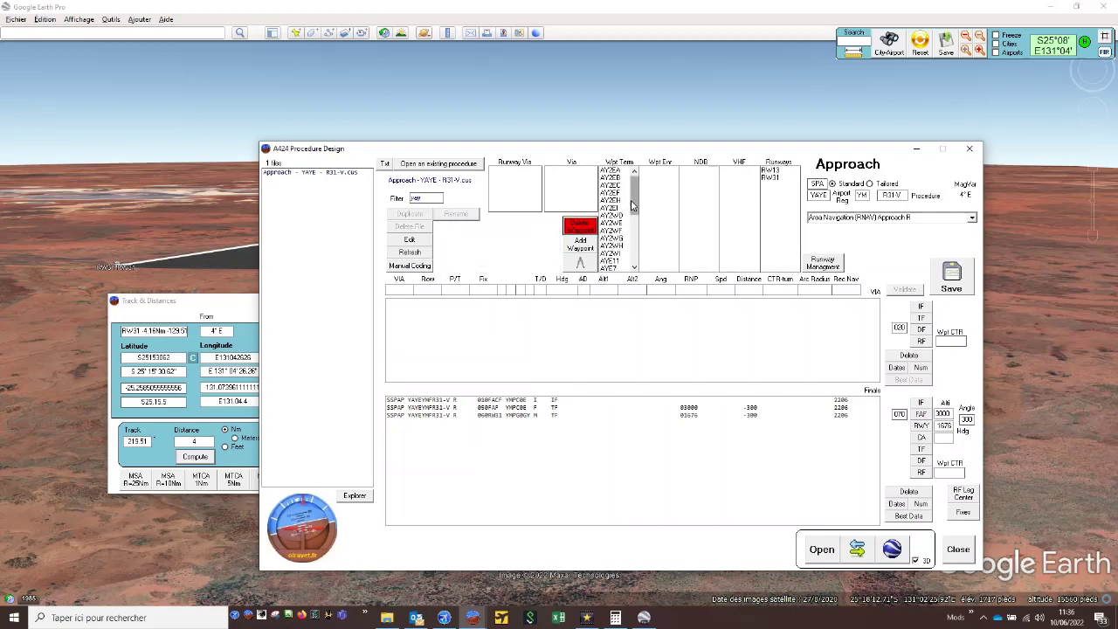
drag(634, 204, 632, 277)
click(623, 268)
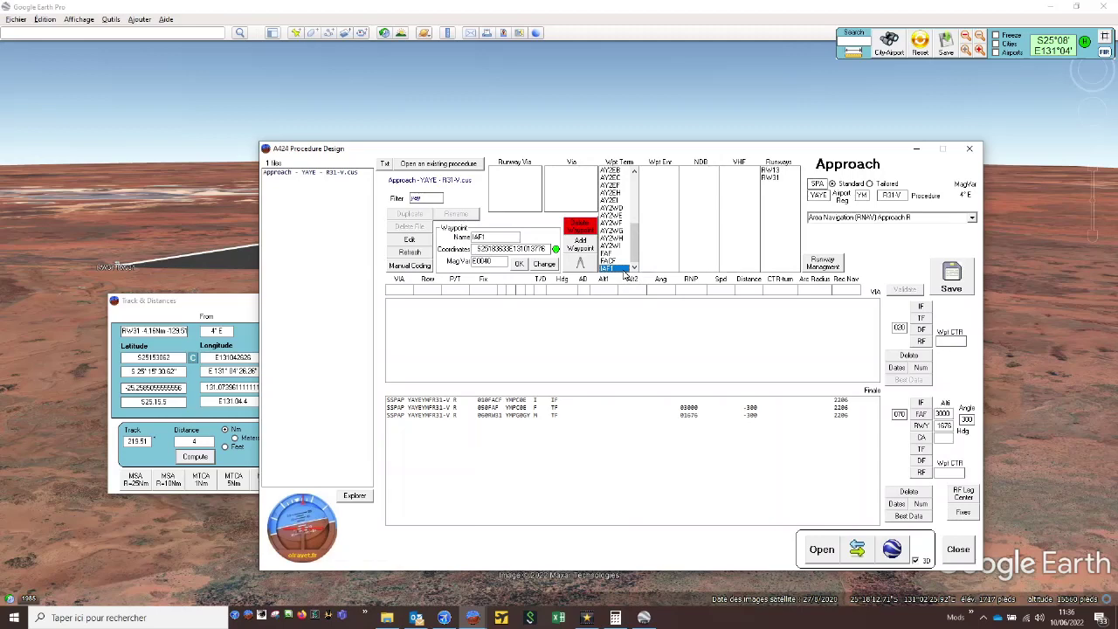
- Compute the opposite point in Track & Distances from FACF on track 39.51 at 4 Nm
click(247, 302)
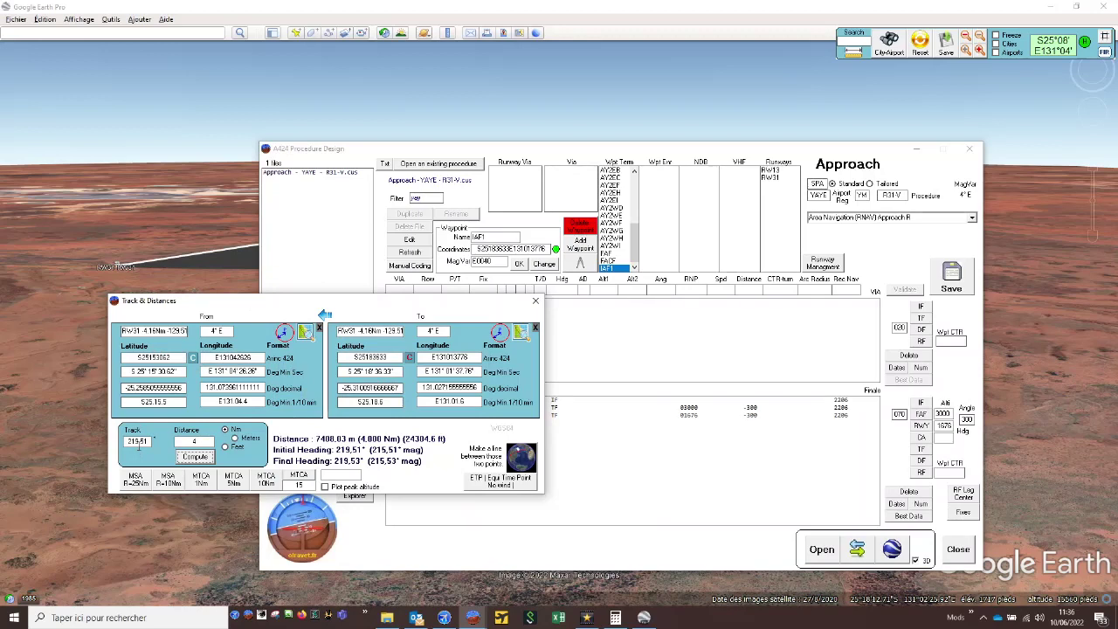
drag(150, 442, 82, 436)
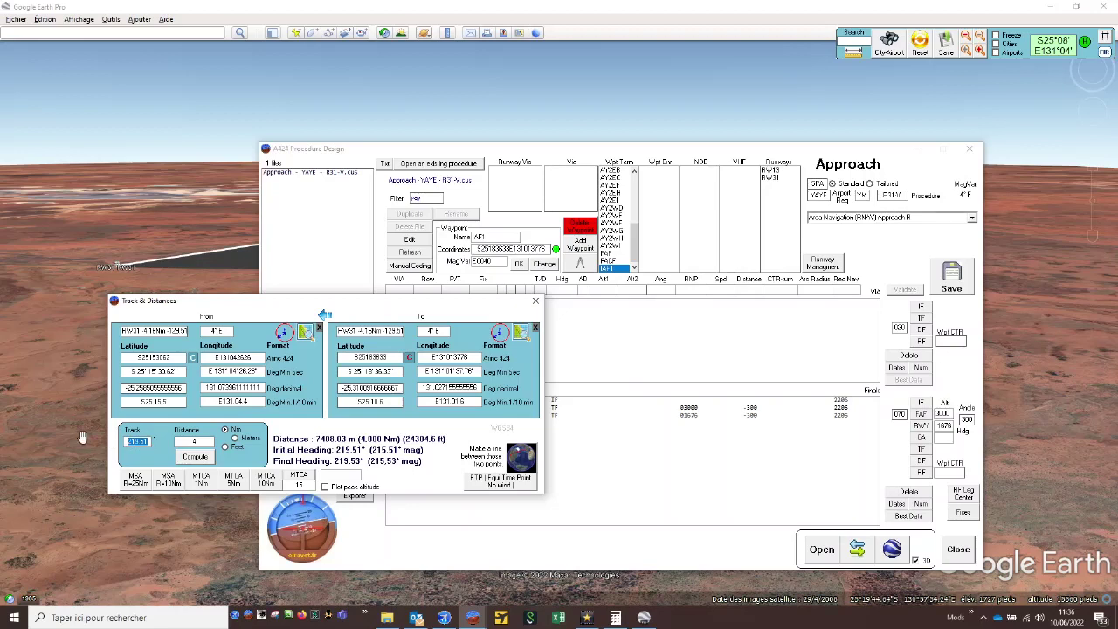
text(39.51)
click(198, 457)
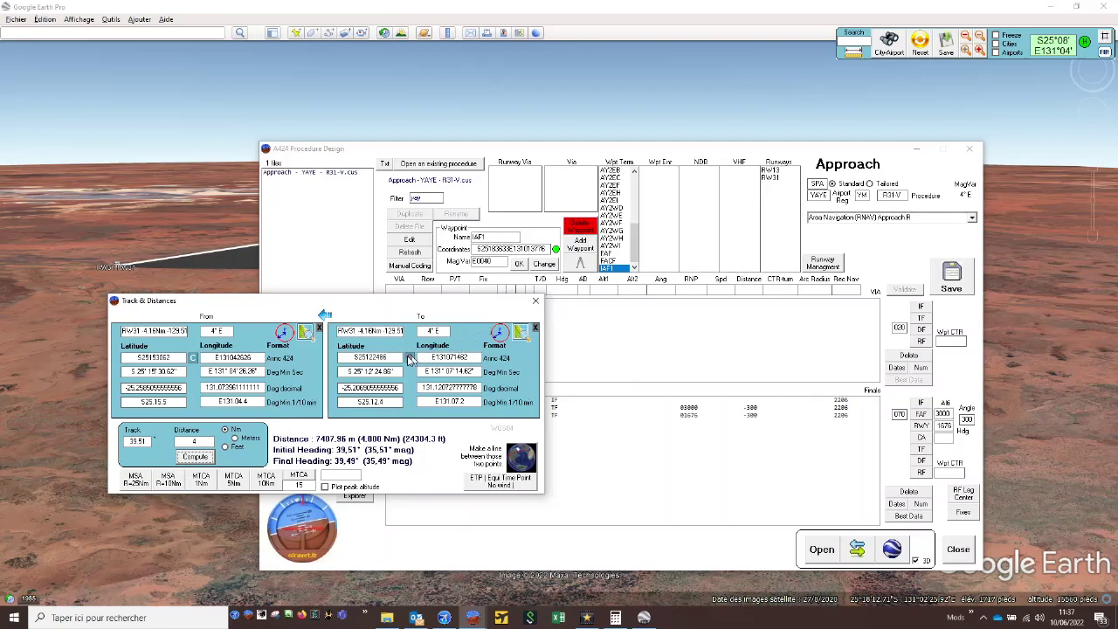
- Add waypoint IAF2 in Procedure Design with the newly computed coordinates
click(582, 249)
click(581, 249)
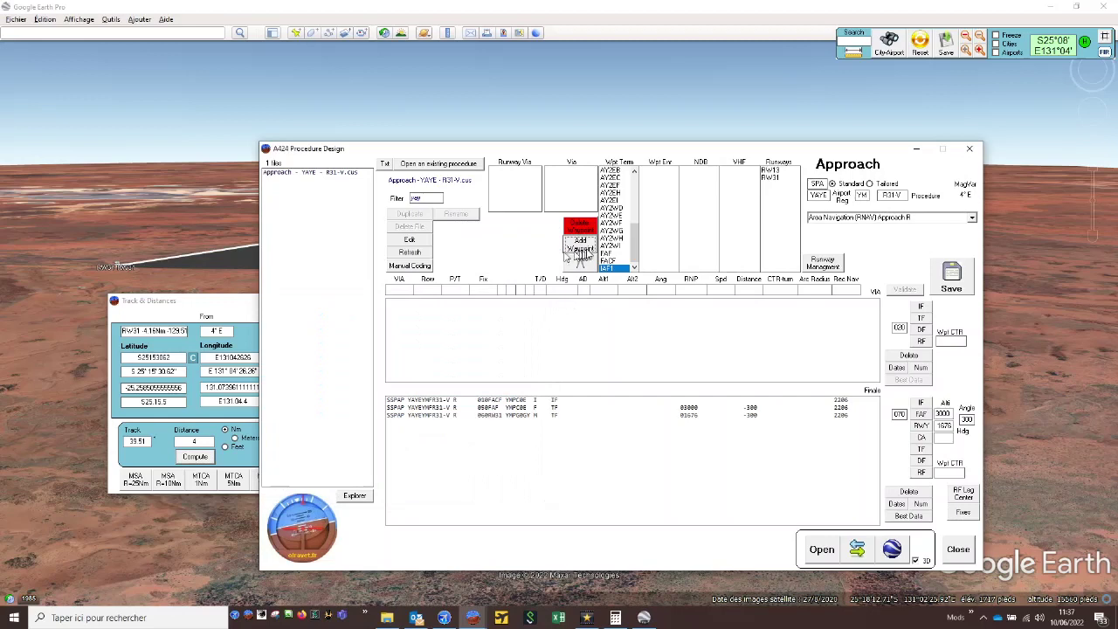
double_click(498, 238)
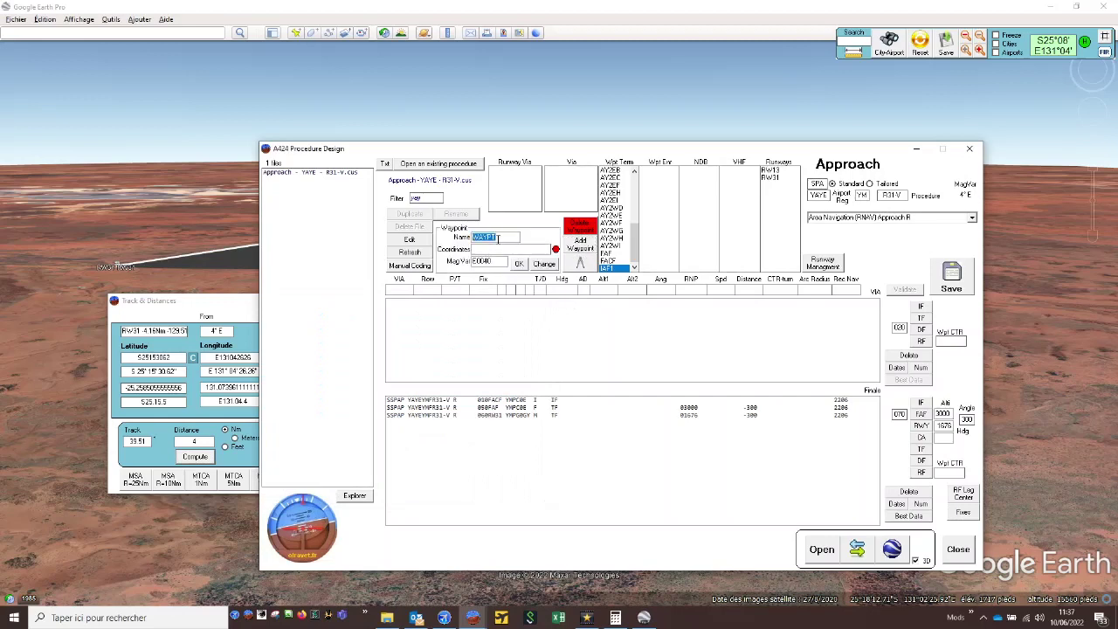
text(IAF2)
key(ctrl+v)
click(521, 264)
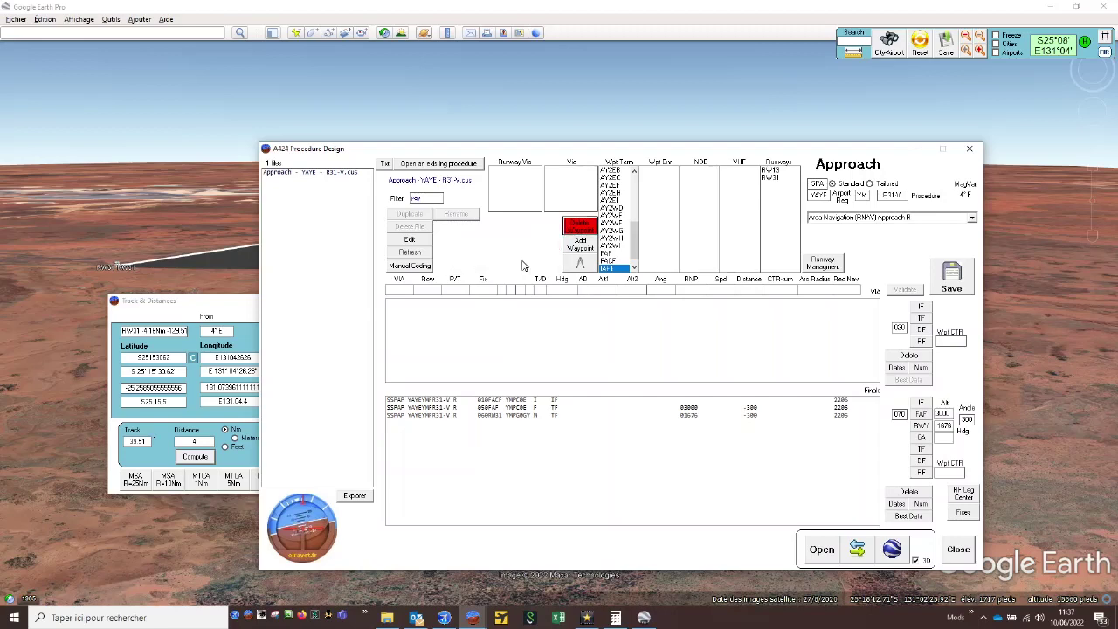
click(634, 268)
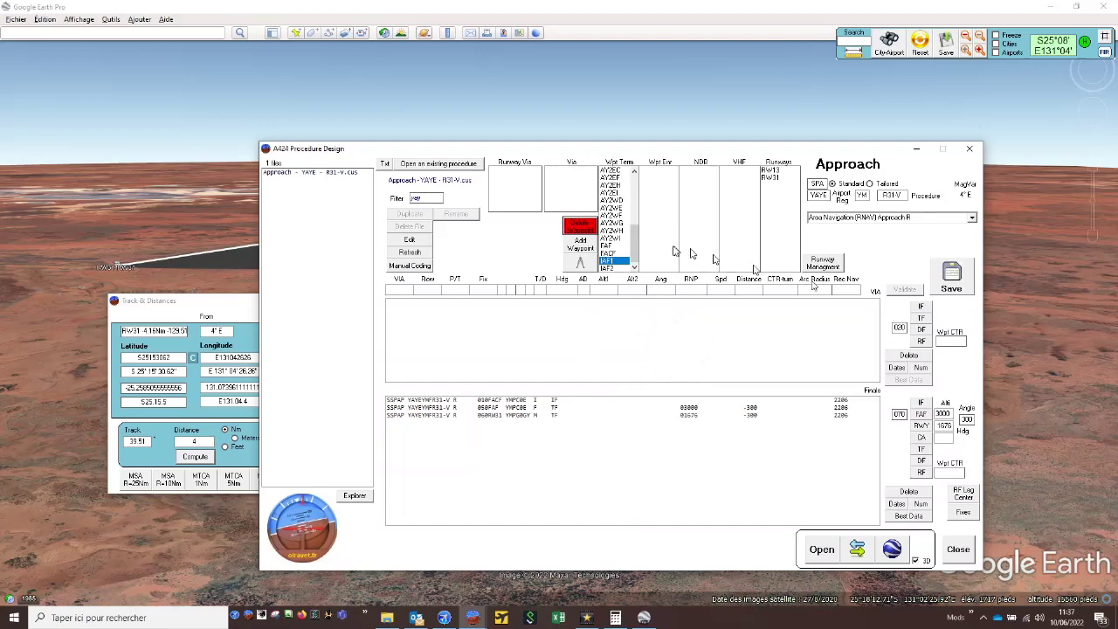
- Add an IF leg at waypoint IAF1 to the transitions with IAF1 as the via
click(618, 263)
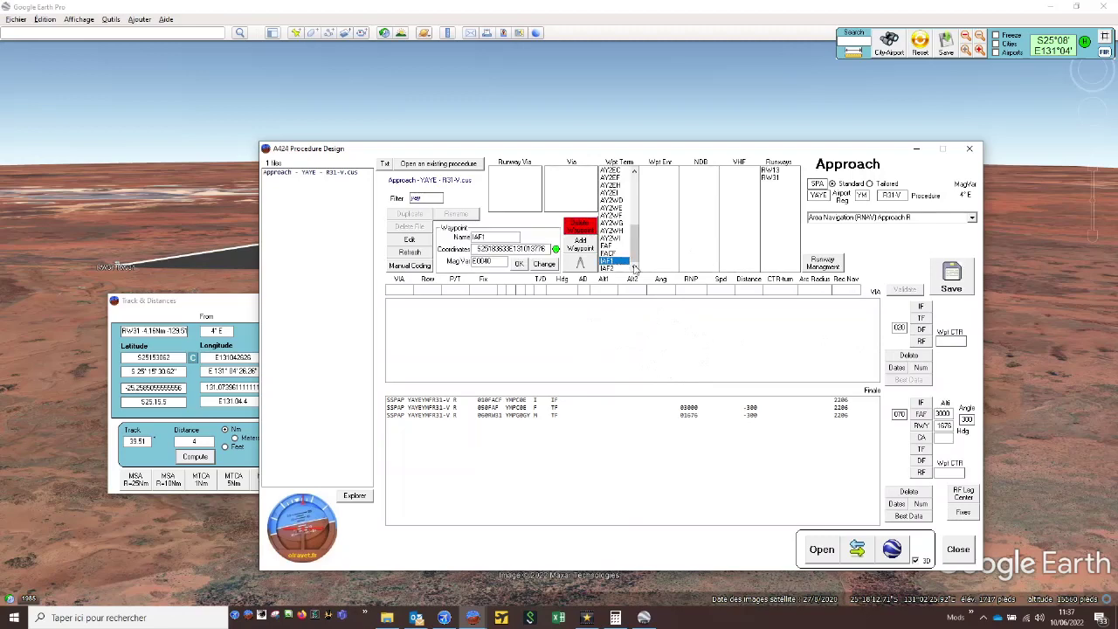
click(921, 307)
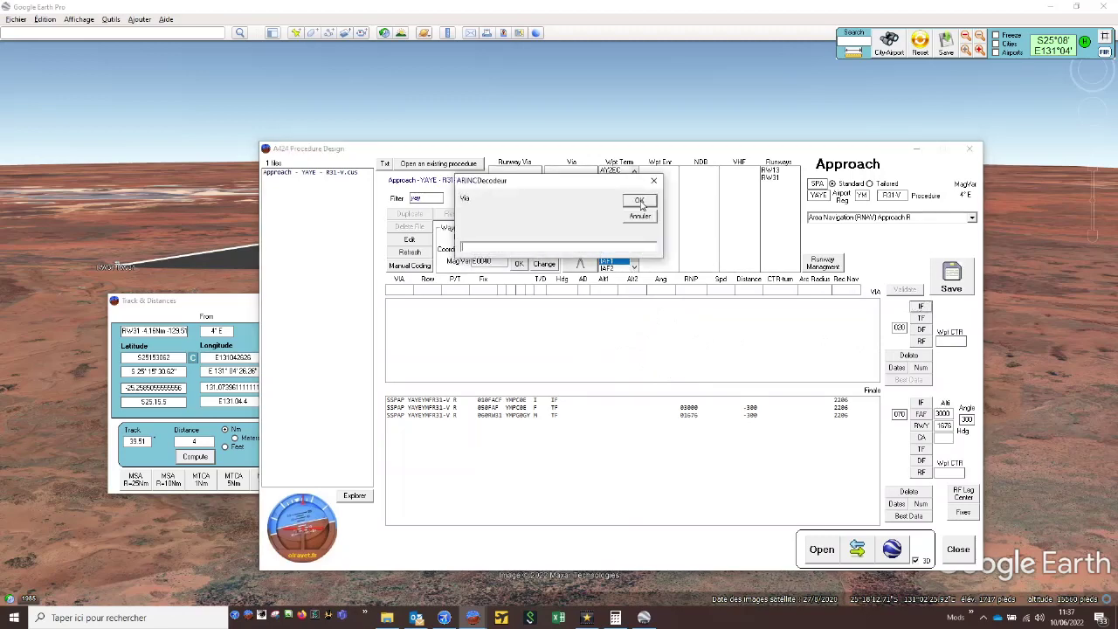
drag(531, 180, 620, 293)
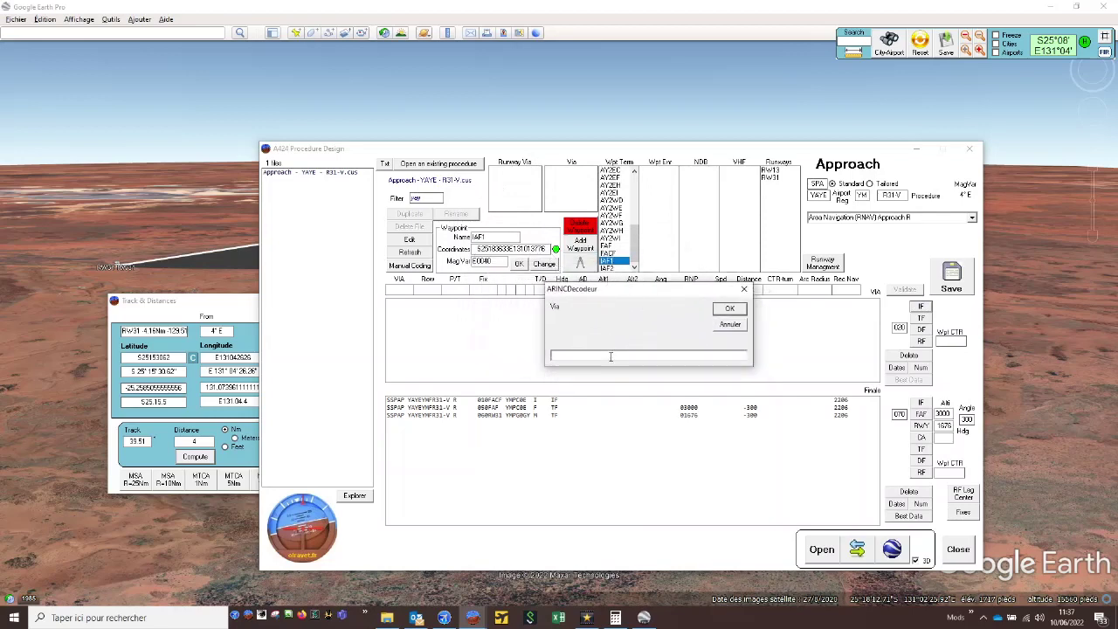
text(IAF1)
key(Return)
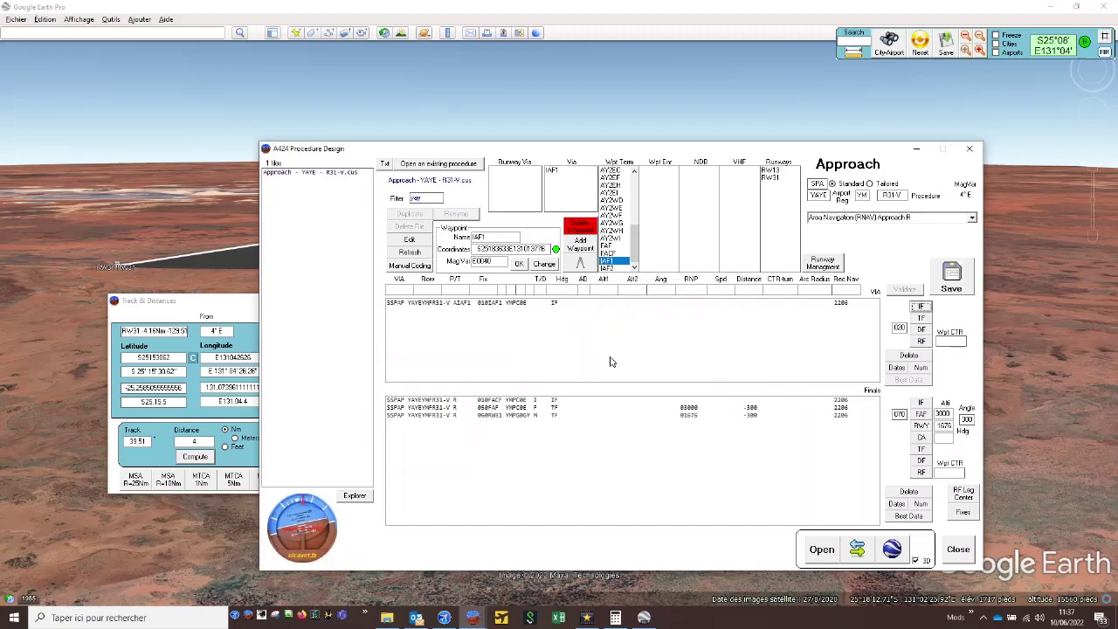
- Add a TF leg to FACF in the IAF1 transition
click(582, 303)
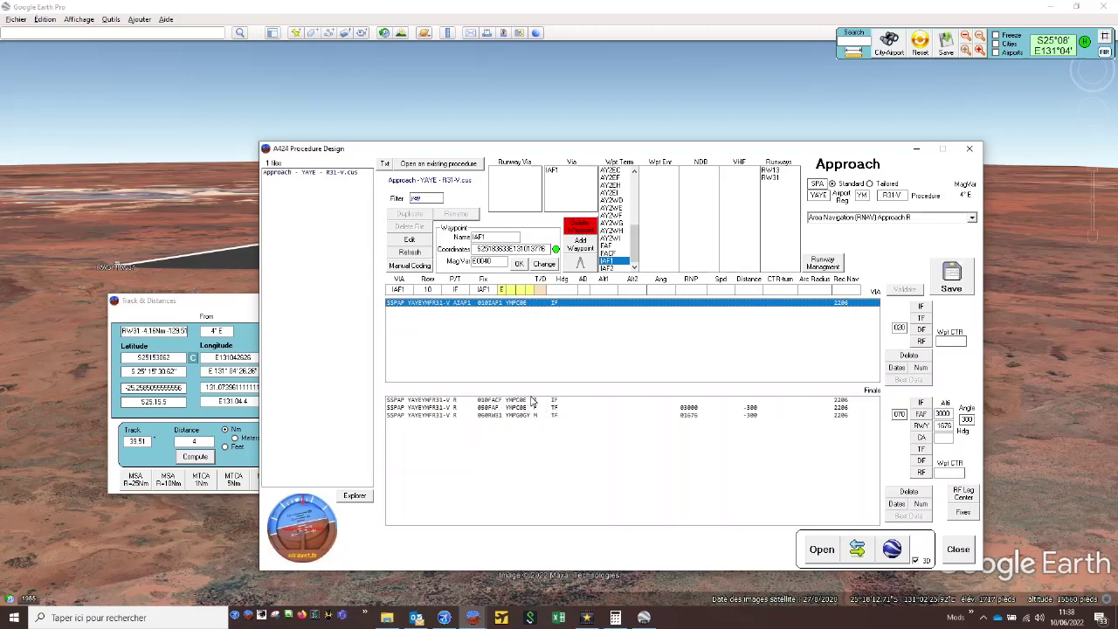
click(624, 253)
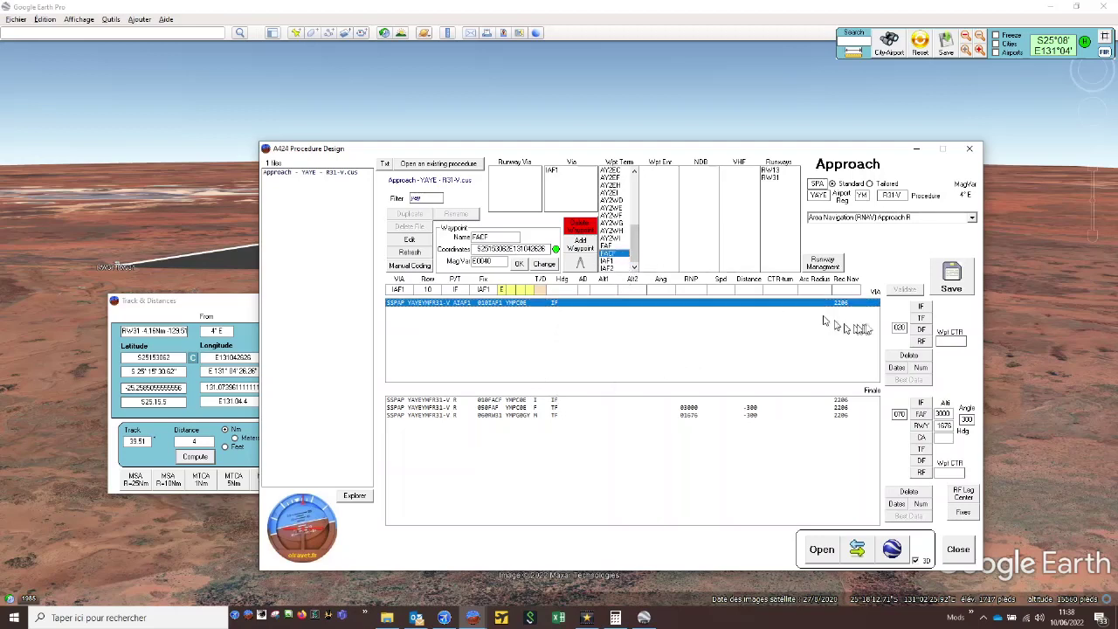
click(921, 319)
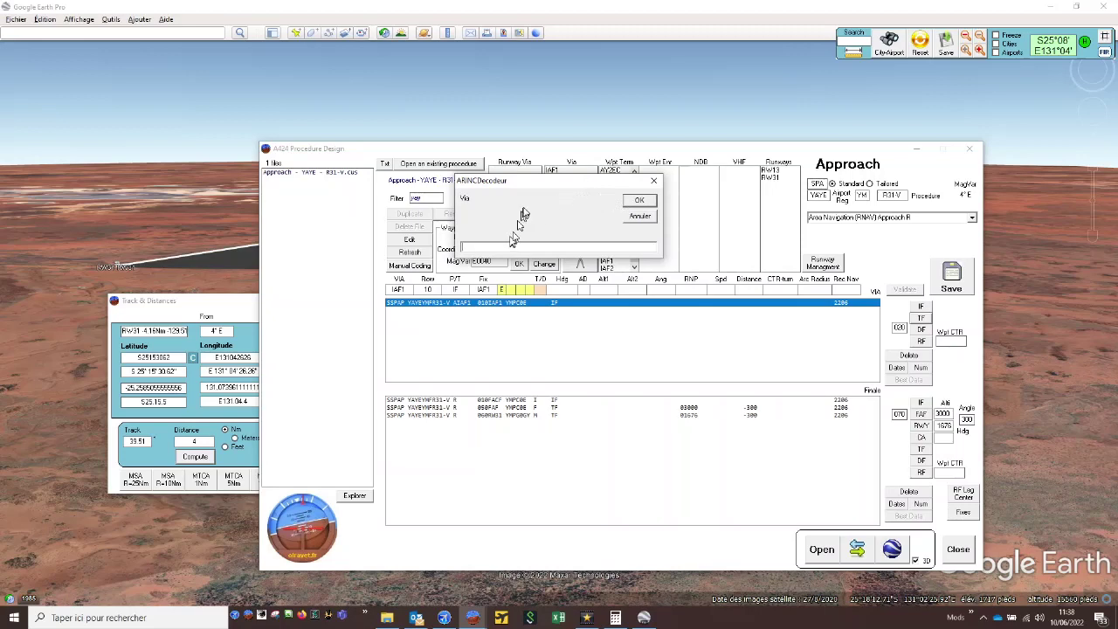
drag(541, 182, 533, 238)
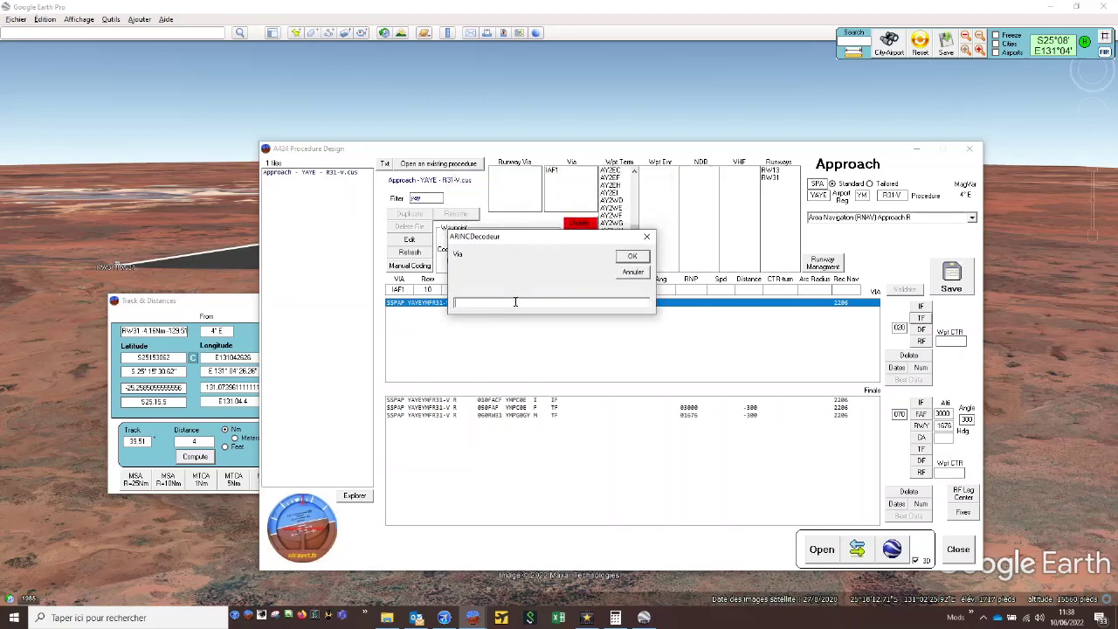
text(IAF1)
key(Return)
- Compute the best data for the IAF1 transition's FACF leg and validate heading 35.5 and distance 4
click(536, 311)
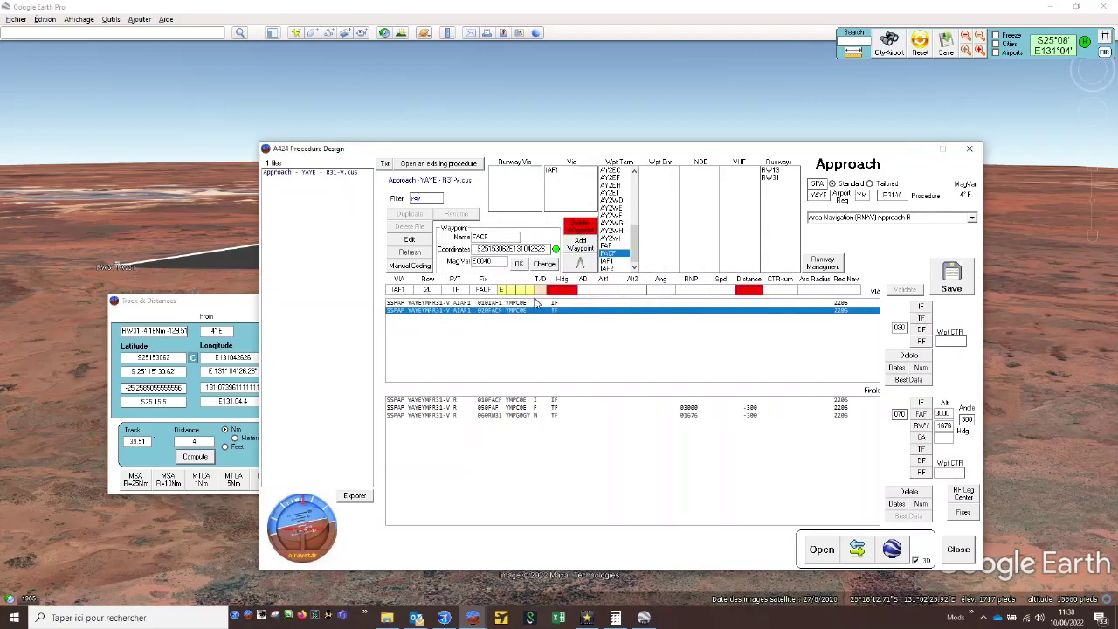
click(538, 303)
click(540, 312)
click(908, 380)
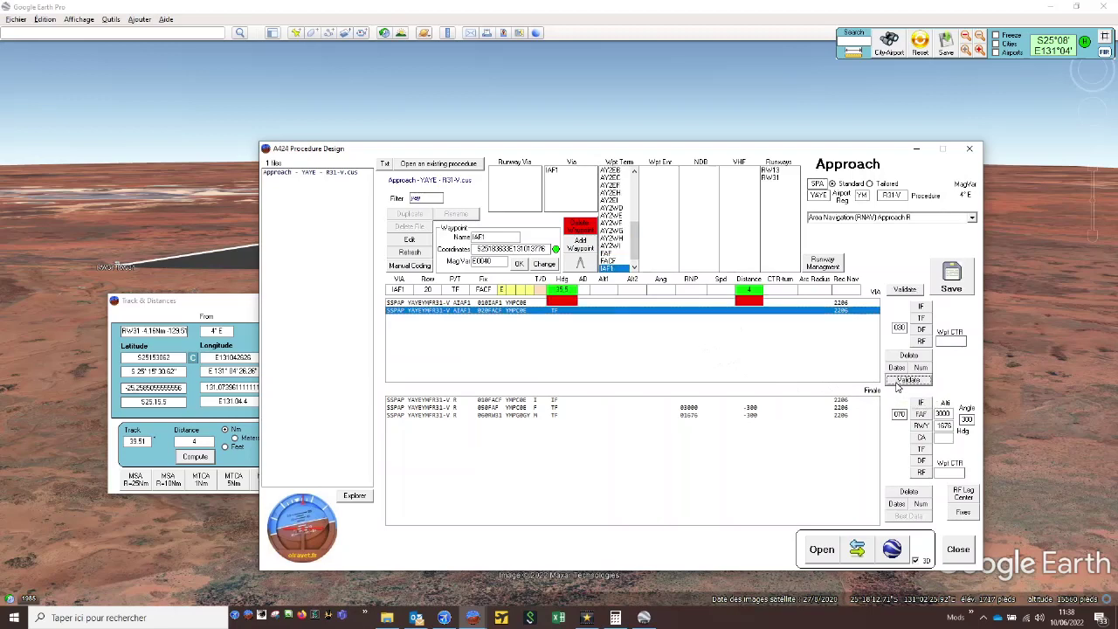
click(900, 384)
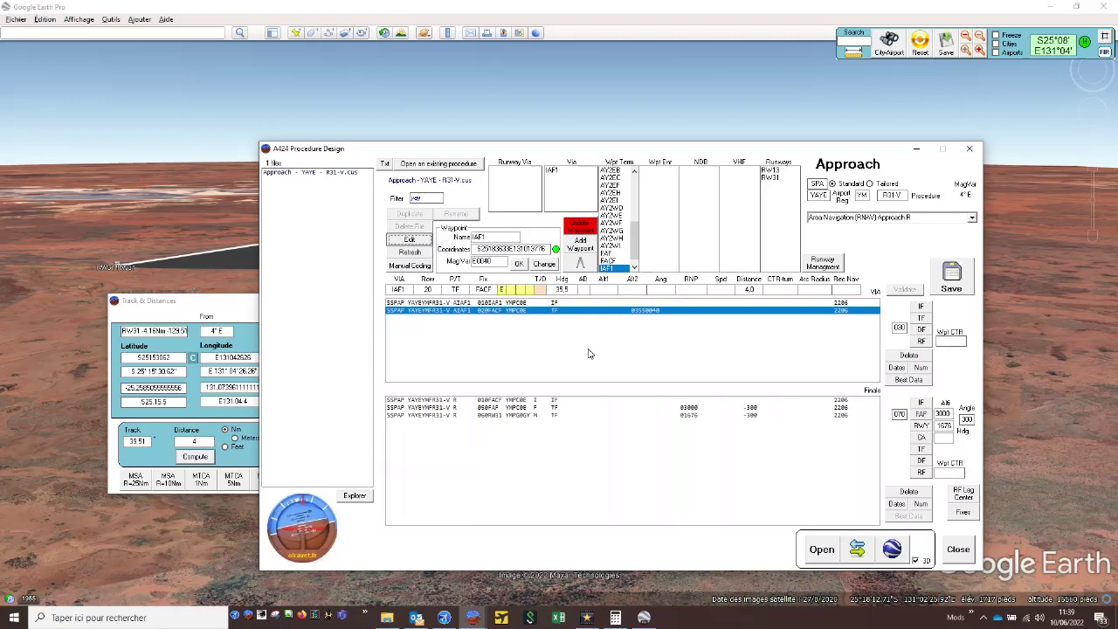
- Add an IF leg at waypoint IAF2 to the transitions with IAF2 as the via
click(635, 267)
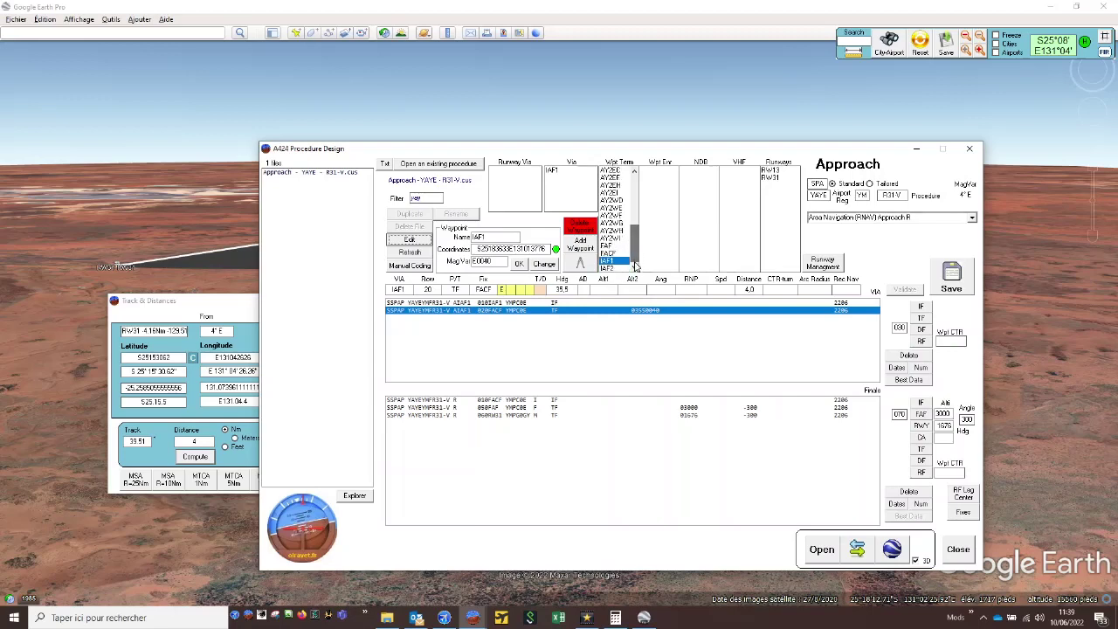
click(618, 268)
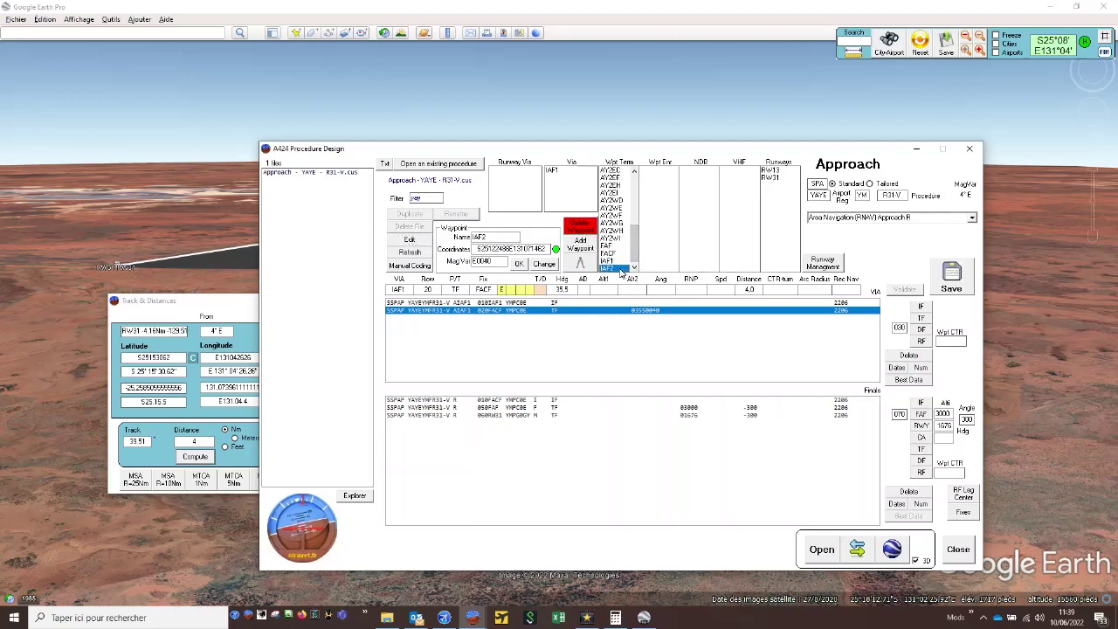
click(920, 306)
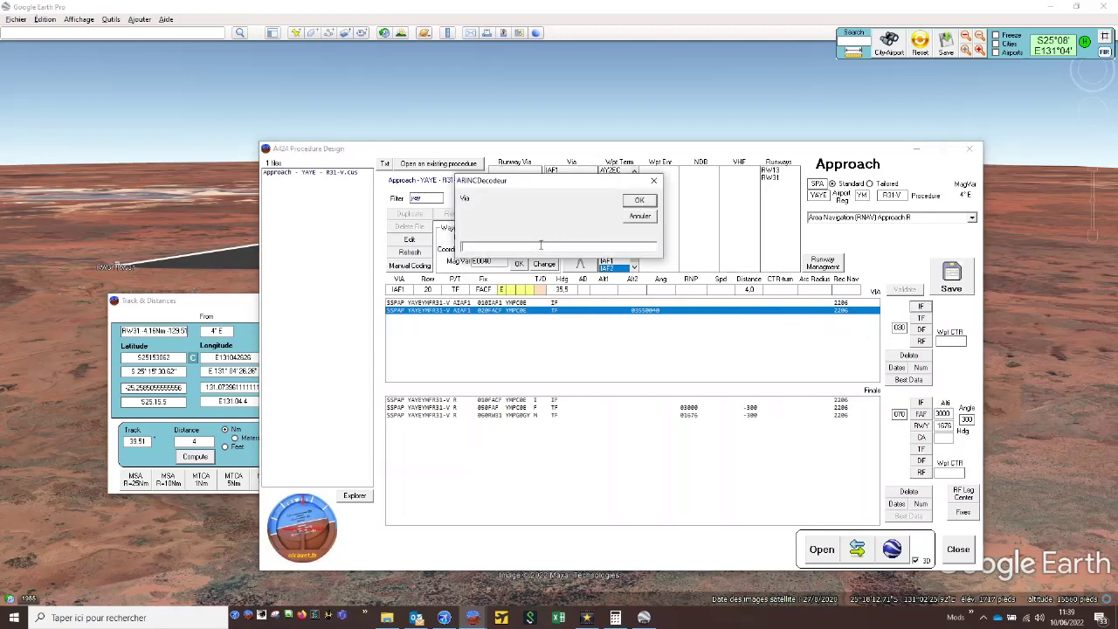
text(IAF2)
key(Return)
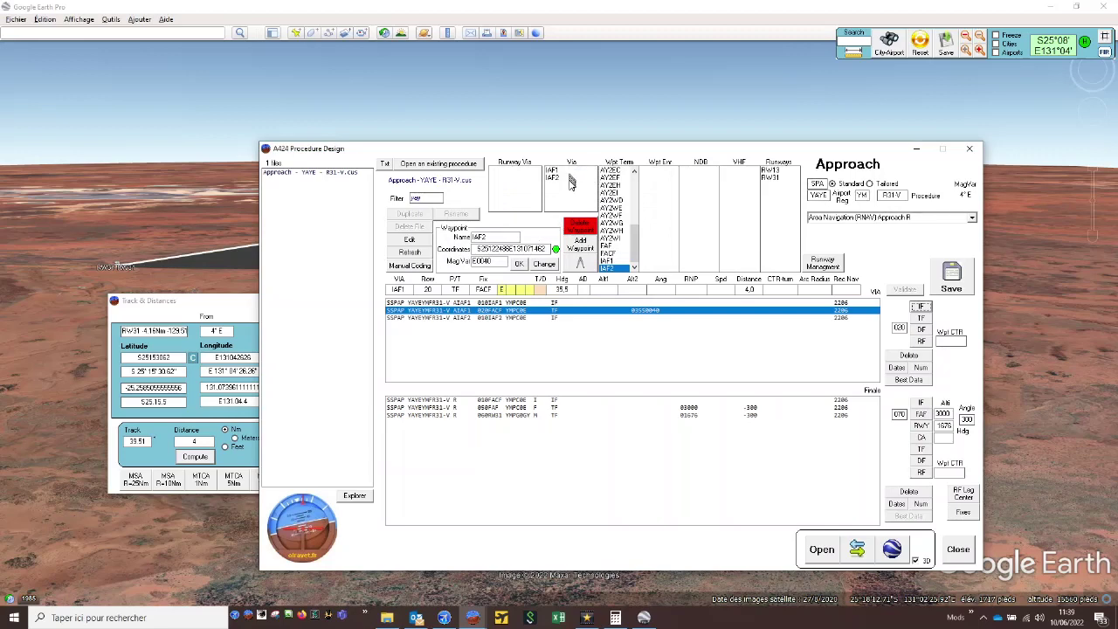
- Add a TF leg to FACF in the transitions with IAF2 as the via
click(571, 178)
click(622, 253)
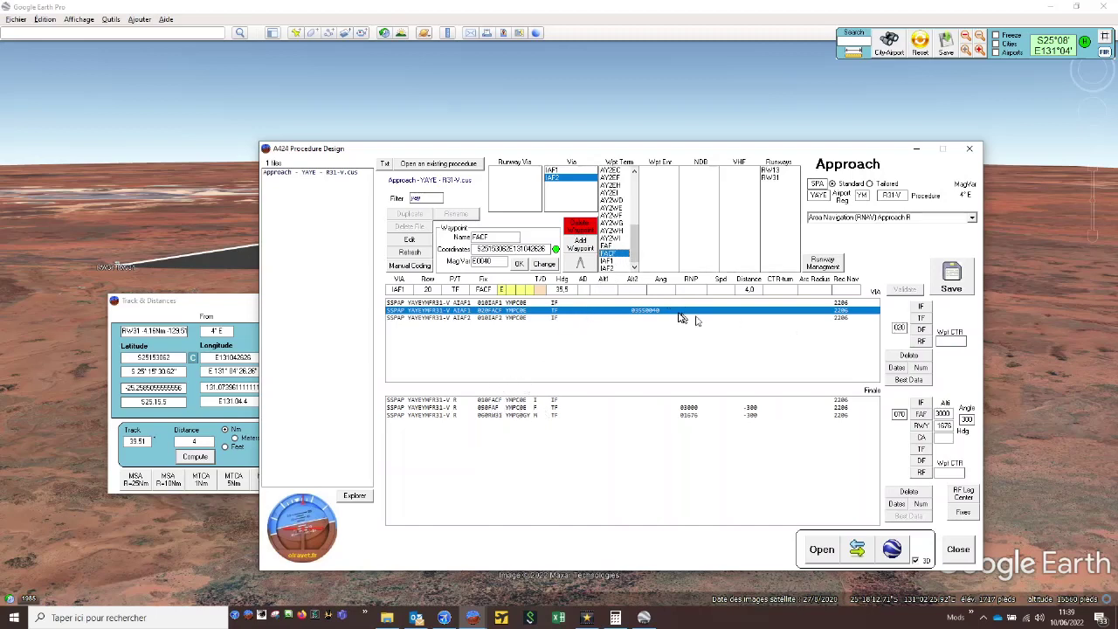
click(923, 319)
click(922, 319)
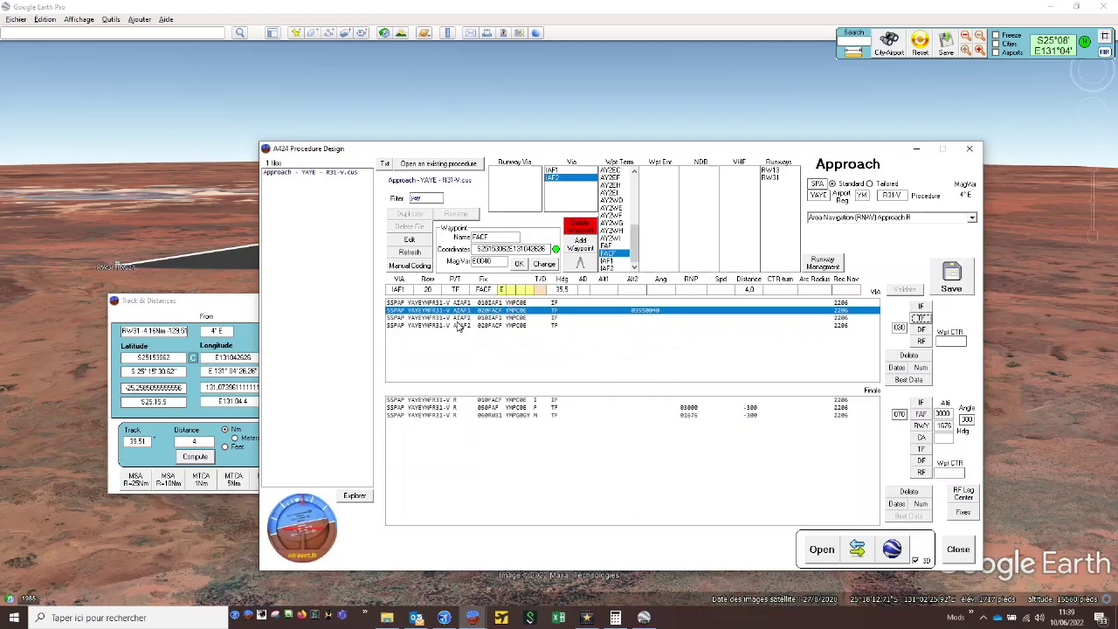
- Save the R31-V approach and display it in 3D in Google Earth
click(951, 279)
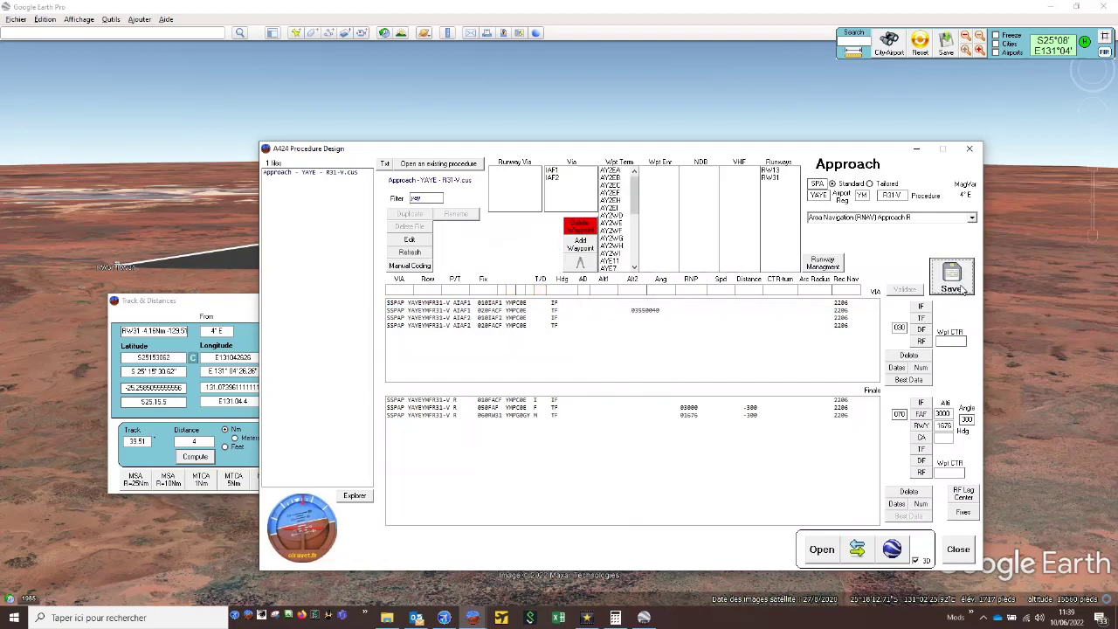
click(903, 548)
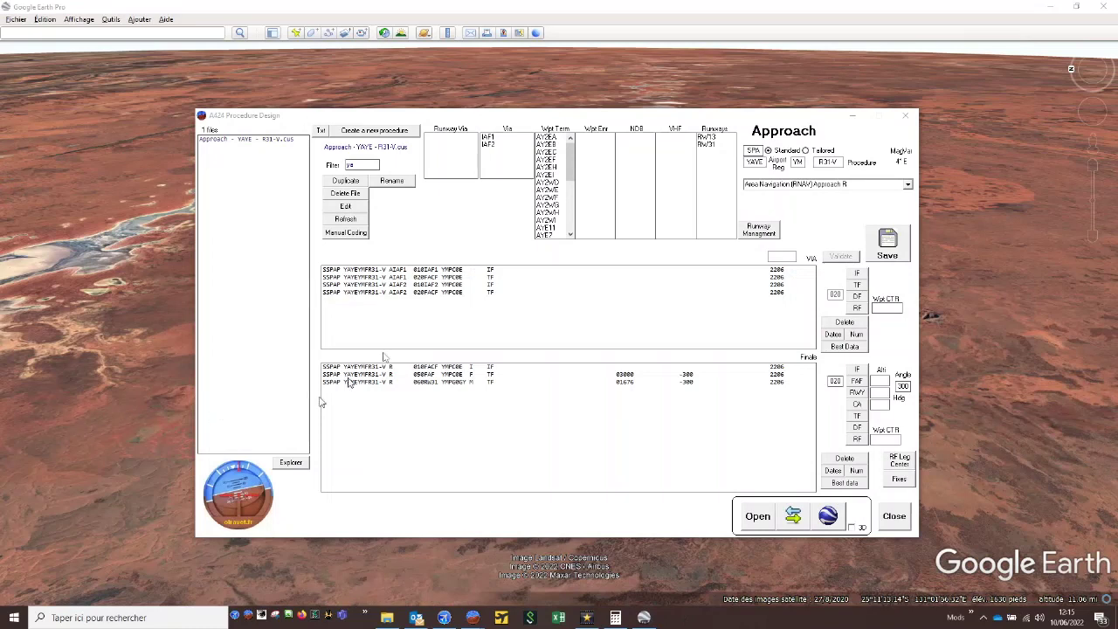
- In the reopened procedure, compute the best data for the IAF1 transition's FACF leg and validate heading 35.5 and distance 4
click(528, 271)
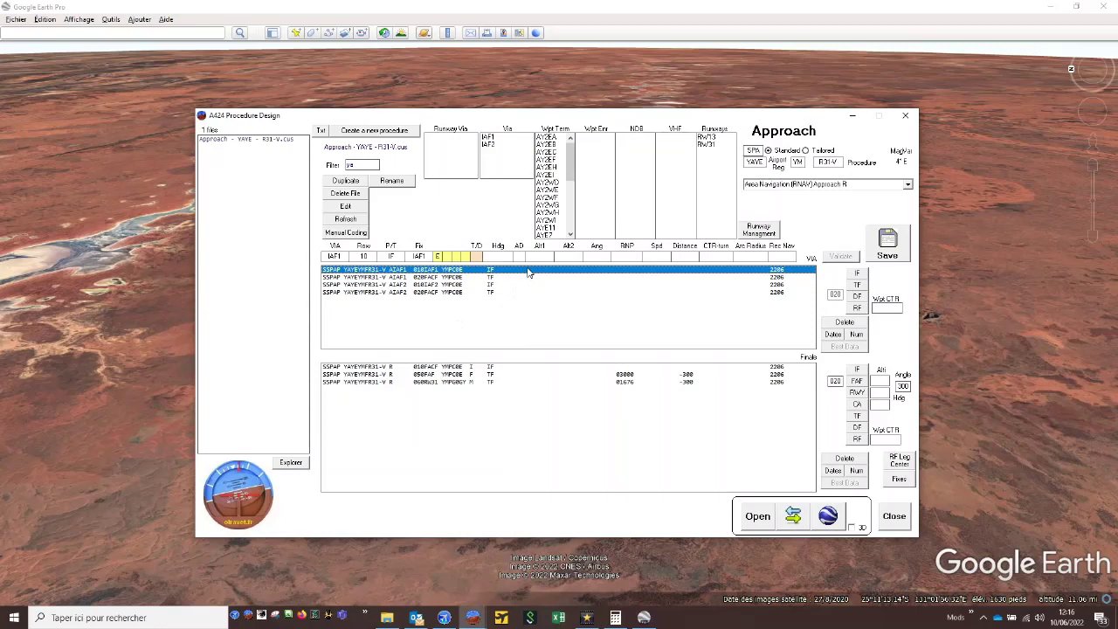
click(513, 279)
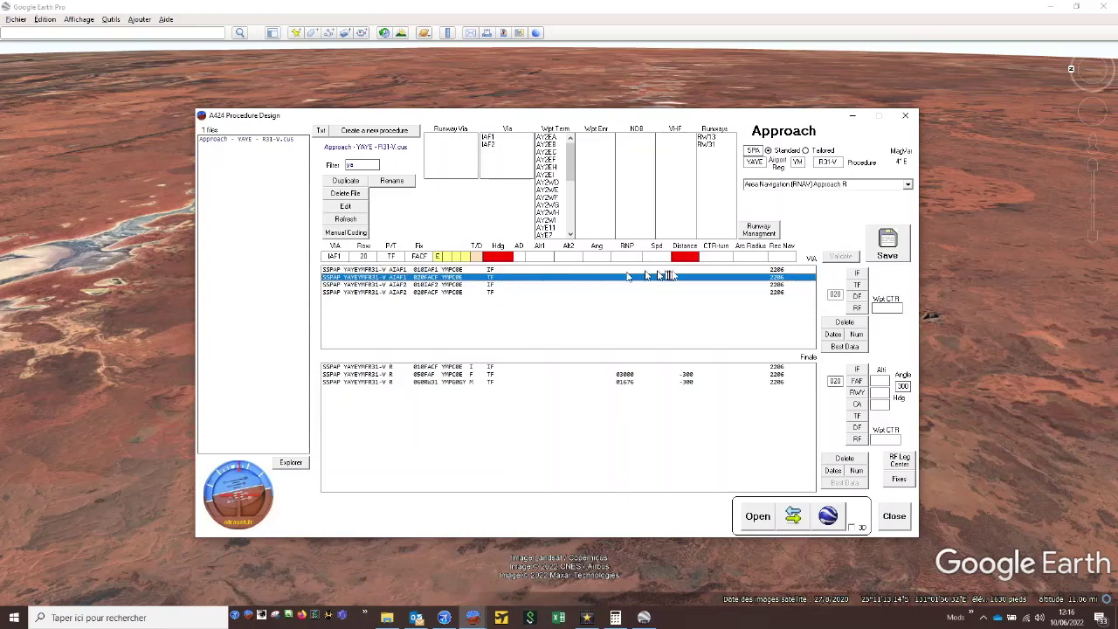
click(843, 347)
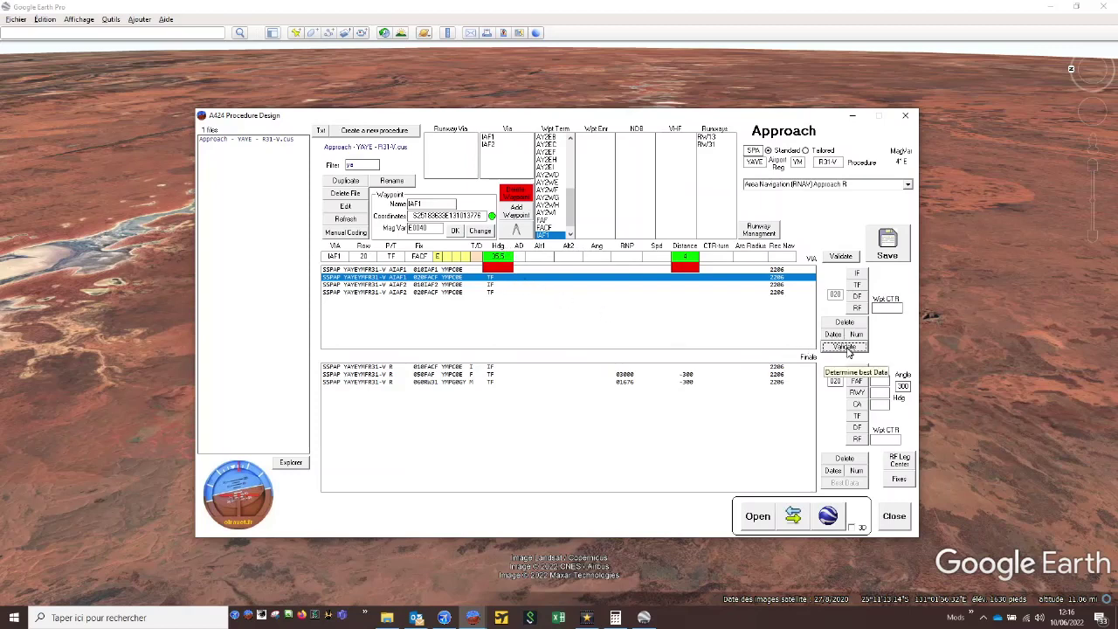
click(846, 349)
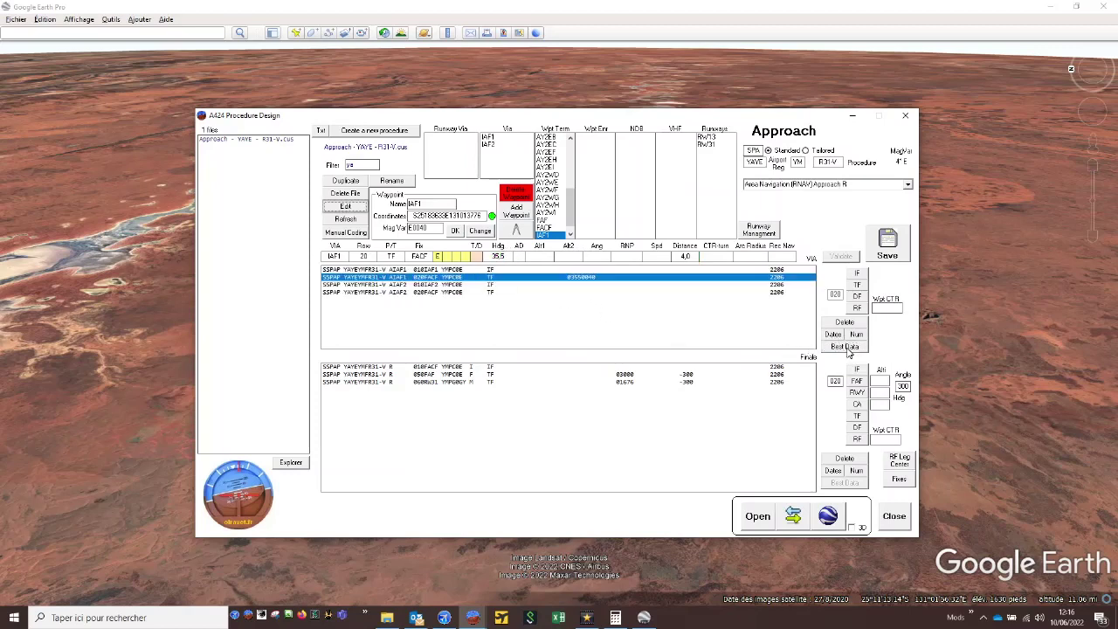
- Compute the best data for the IAF2 transition's FACF leg and validate heading 215.5 and distance 4
click(702, 291)
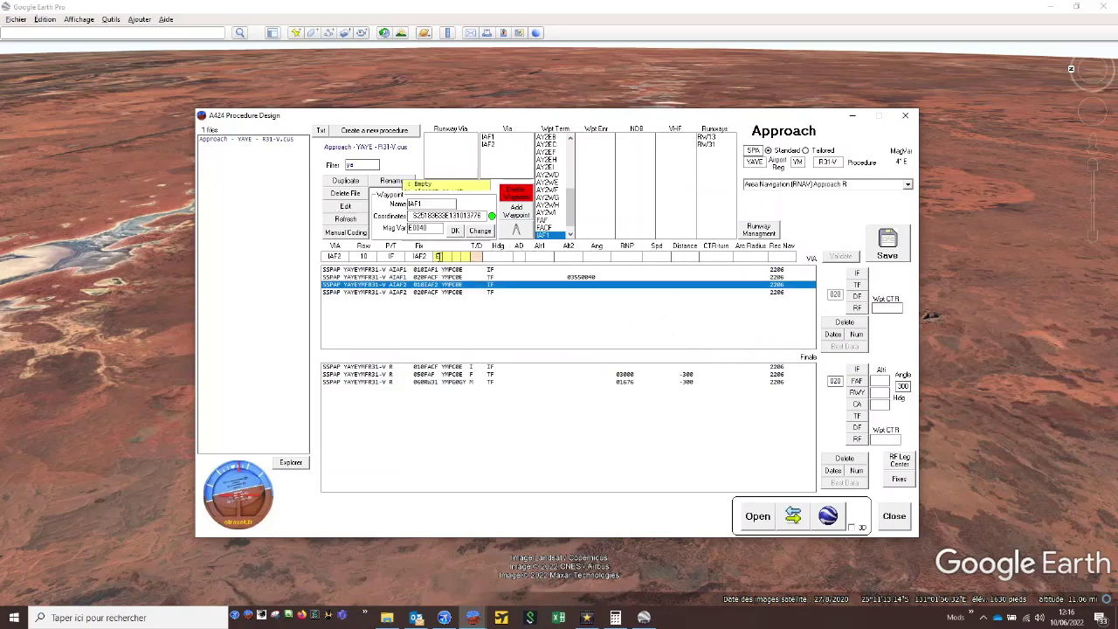
click(511, 215)
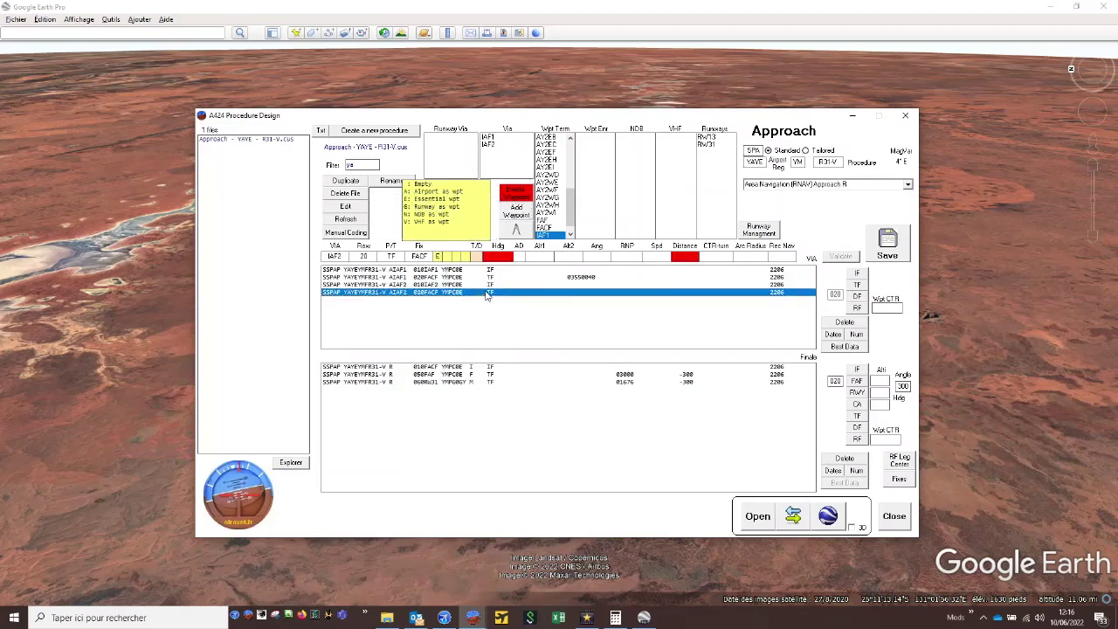
click(490, 292)
click(843, 347)
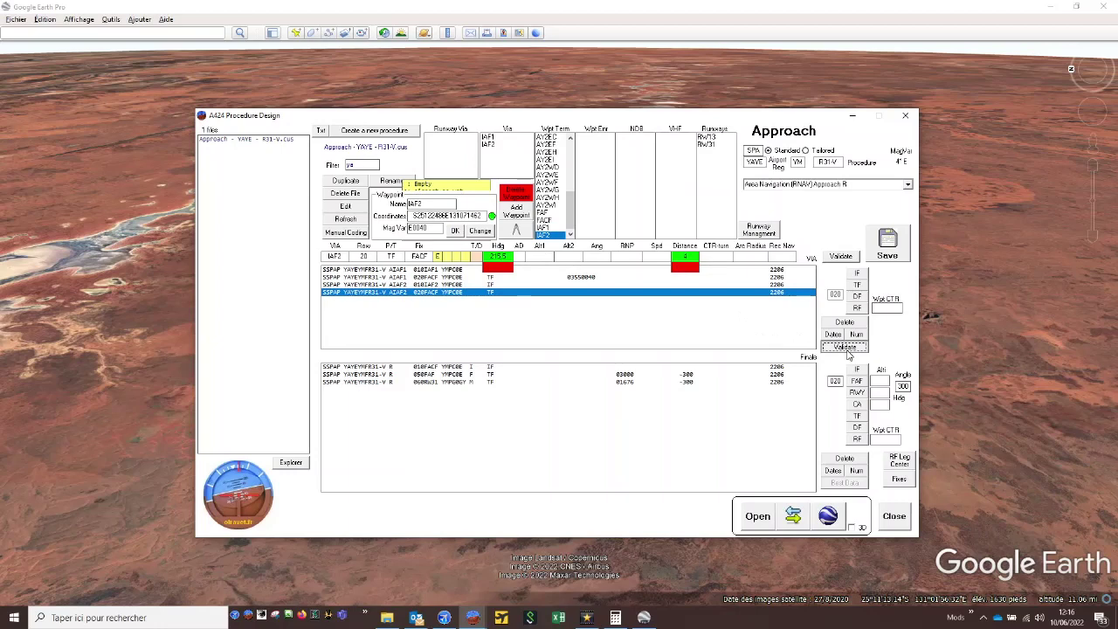
click(846, 350)
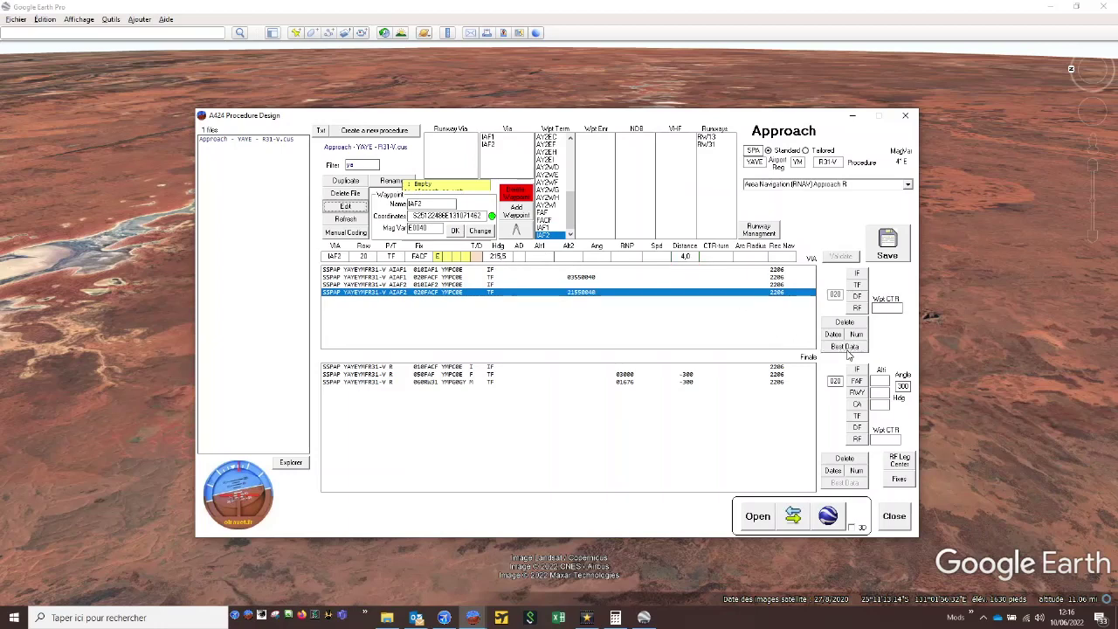
- Compute and apply the best data for the final segment's FAF leg, with heading 305.5 and distance 2.0
click(564, 367)
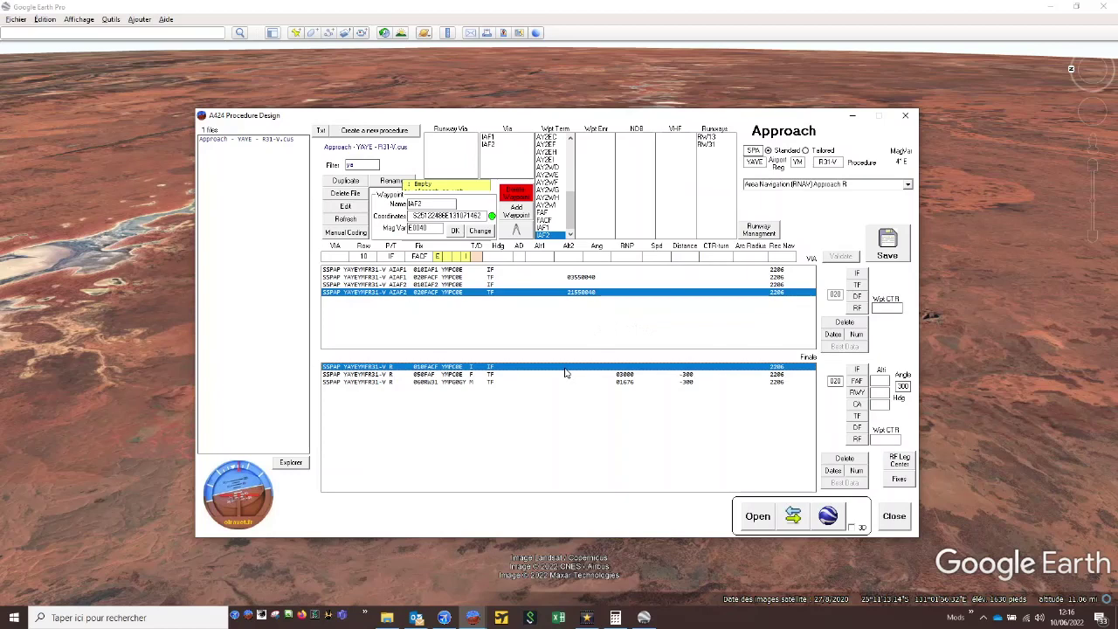
click(522, 214)
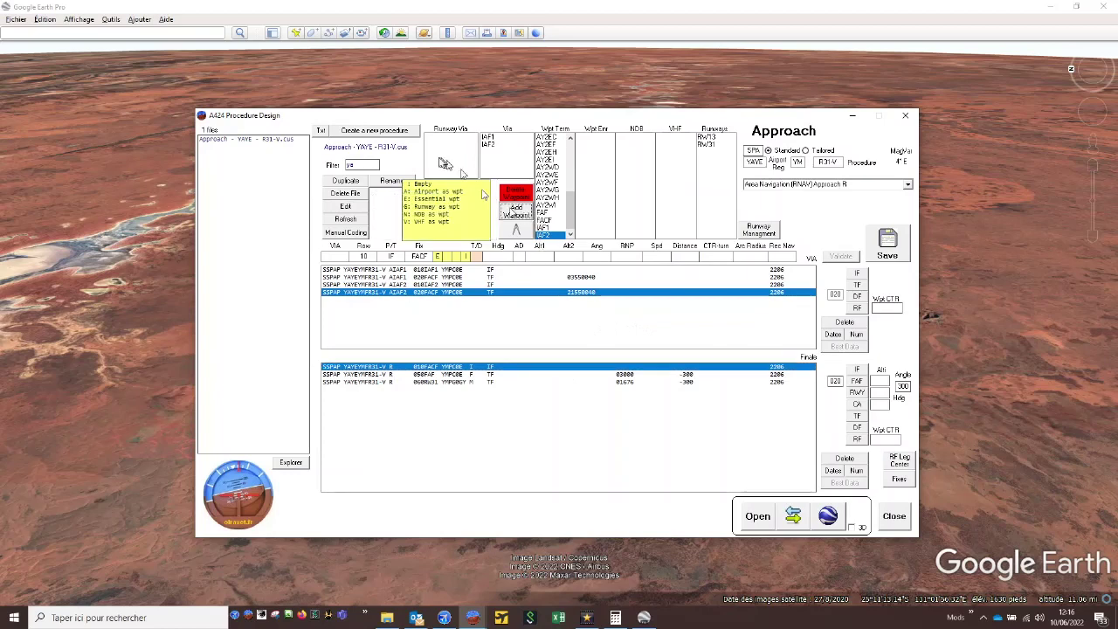
click(468, 375)
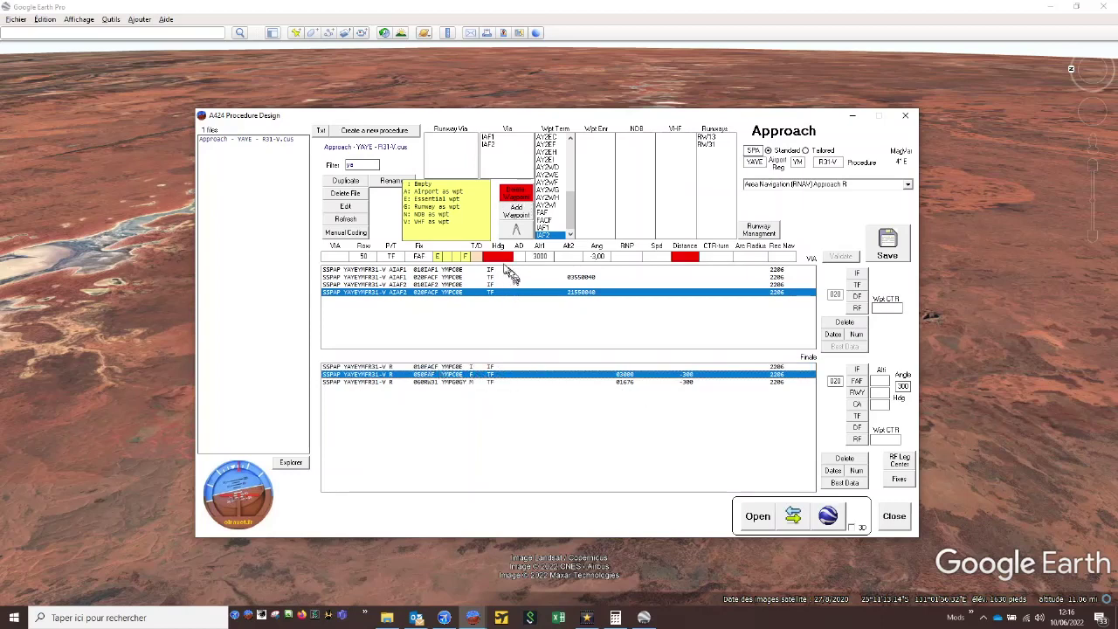
click(840, 484)
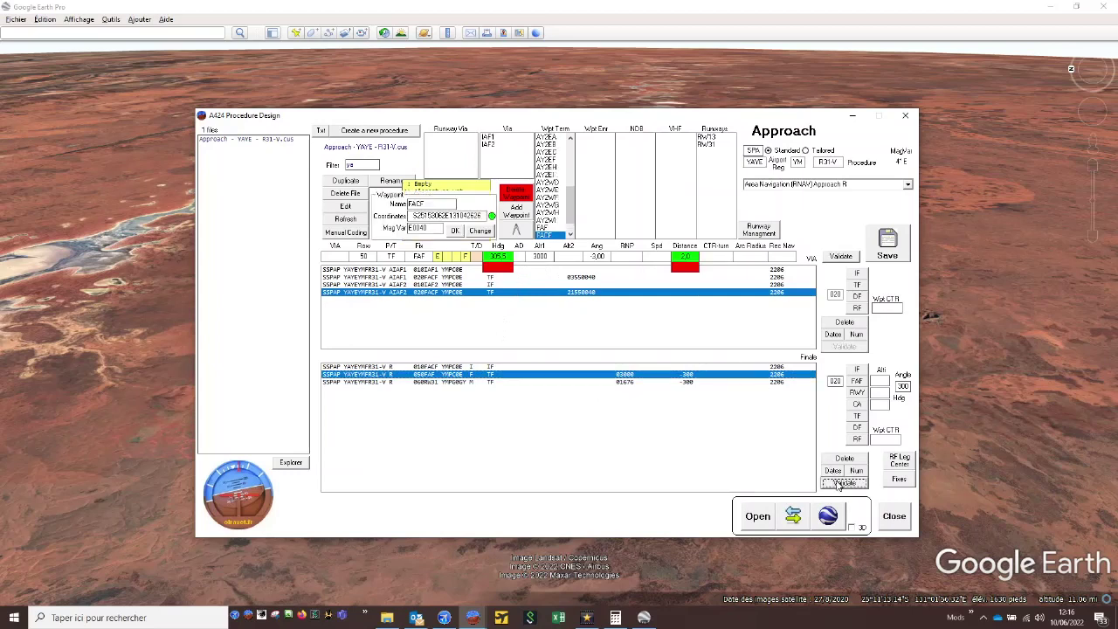
- Compute and apply the best data for the final segment's RW31 leg, with heading 305.5 and distance 4.2
click(497, 385)
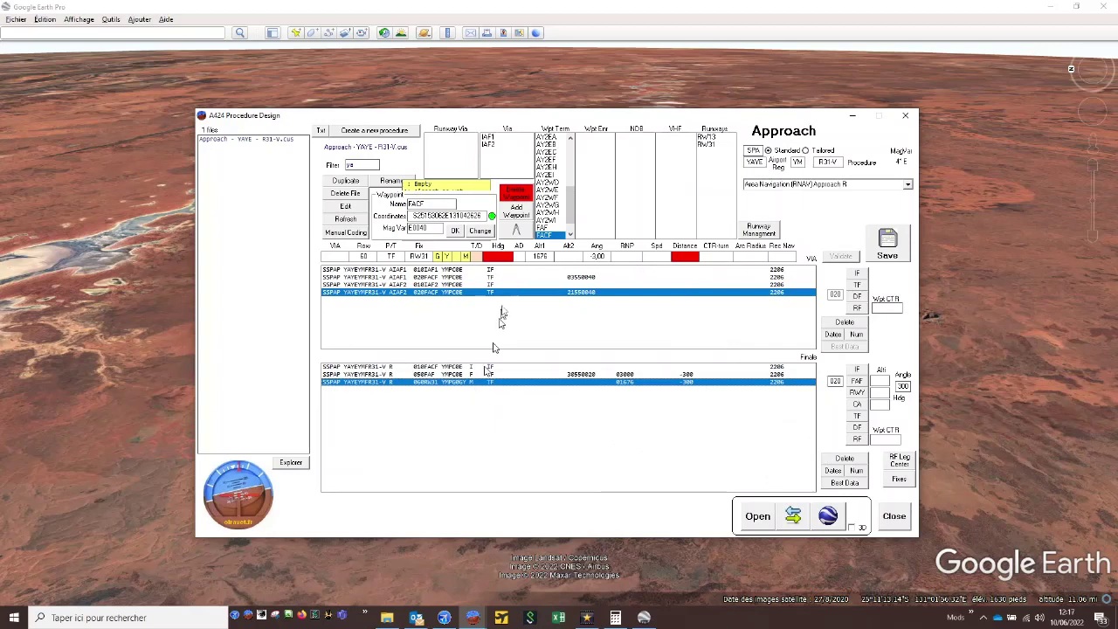
click(840, 484)
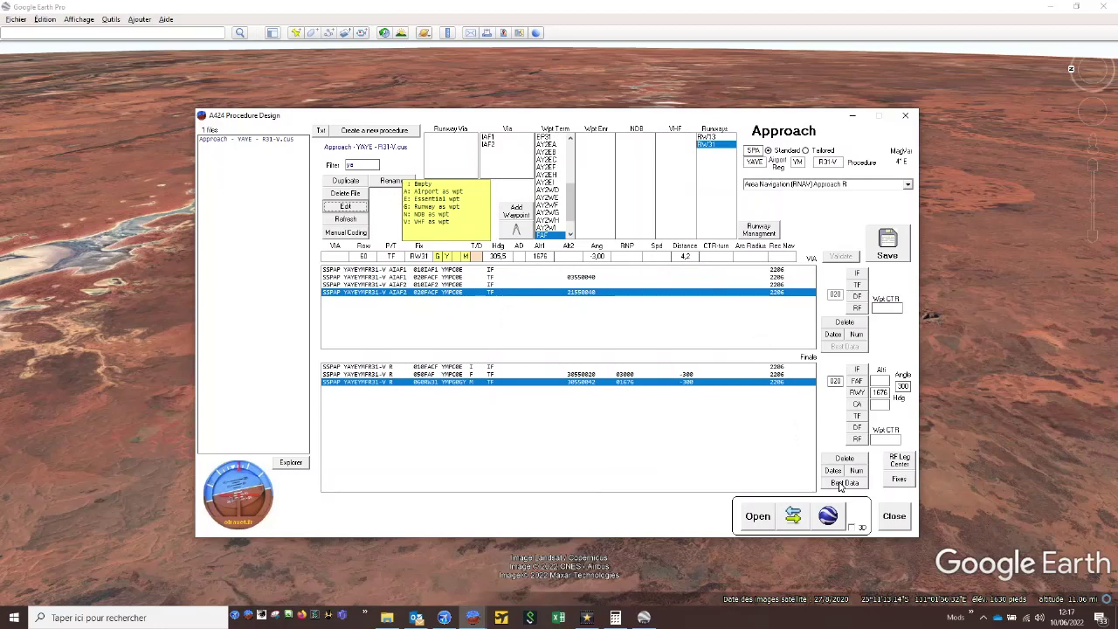